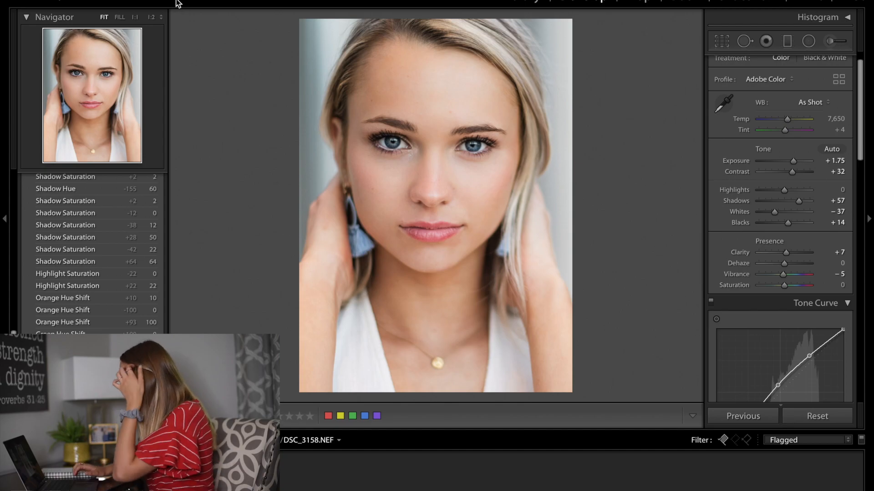
Compare the edited portrait with its unedited virtual copy, Copy 2, and set the copy's Exposure to +1.75.
{"action": "key", "text": "Right"}
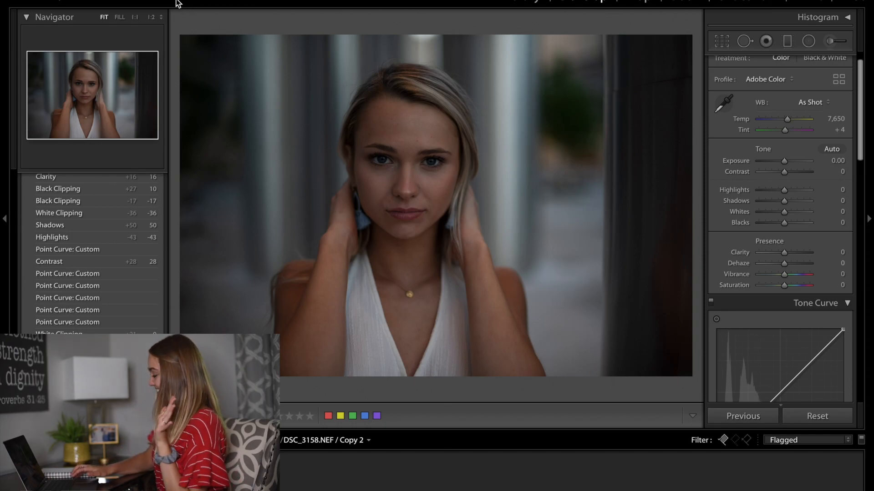
{"action": "key", "text": "Right"}
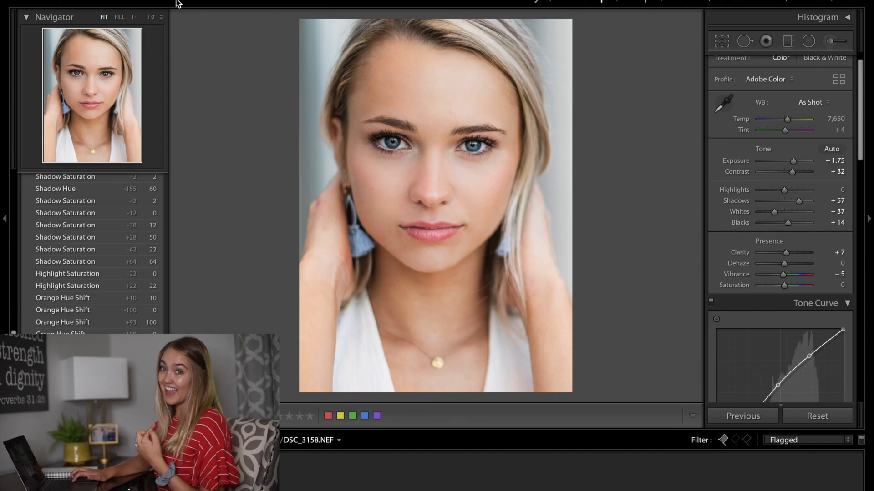
{"action": "key", "text": "Left"}
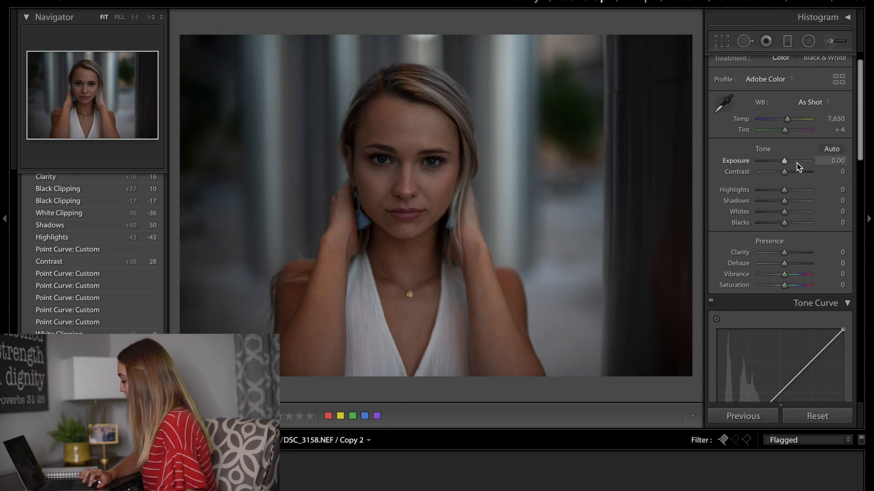
{"action": "left_click", "coordinate": [784, 160]}
{"action": "left_click_drag", "start_coordinate": [784, 160], "coordinate": [793, 163]}
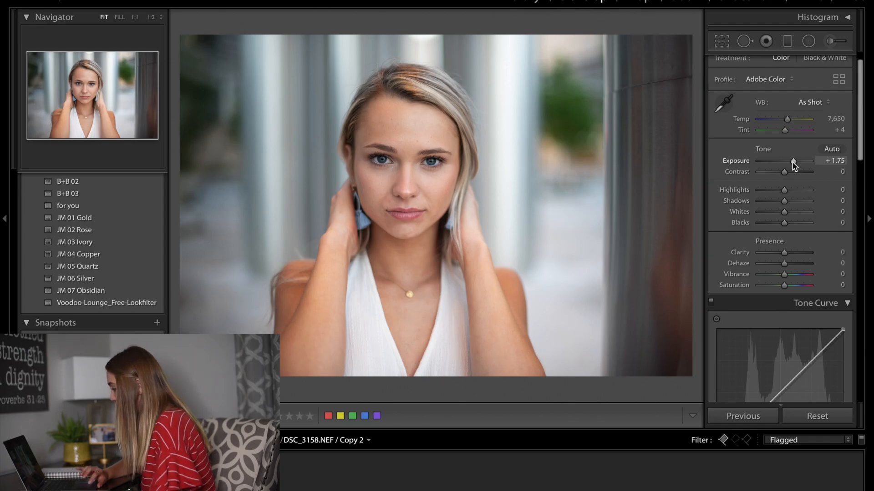
Crop the photo to a tight vertical portrait of the woman's face, raised hands and necklace.
{"action": "left_click", "coordinate": [722, 42]}
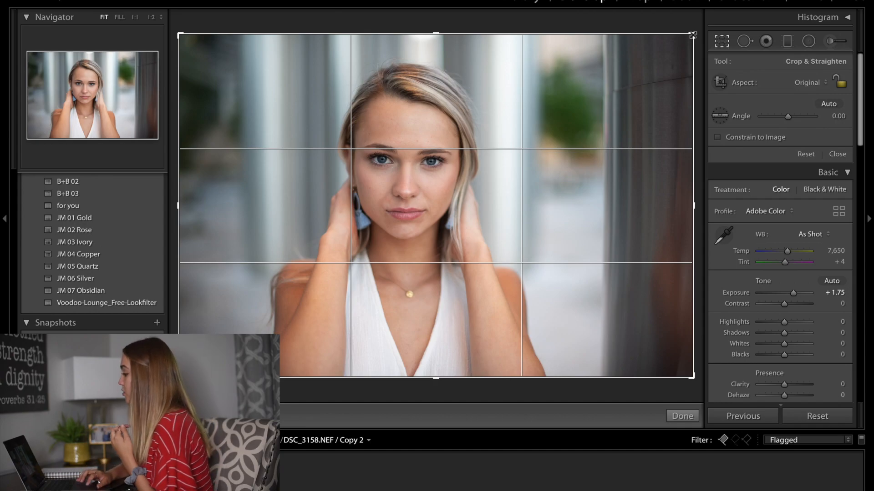
{"action": "left_click_drag", "start_coordinate": [686, 39], "coordinate": [599, 62]}
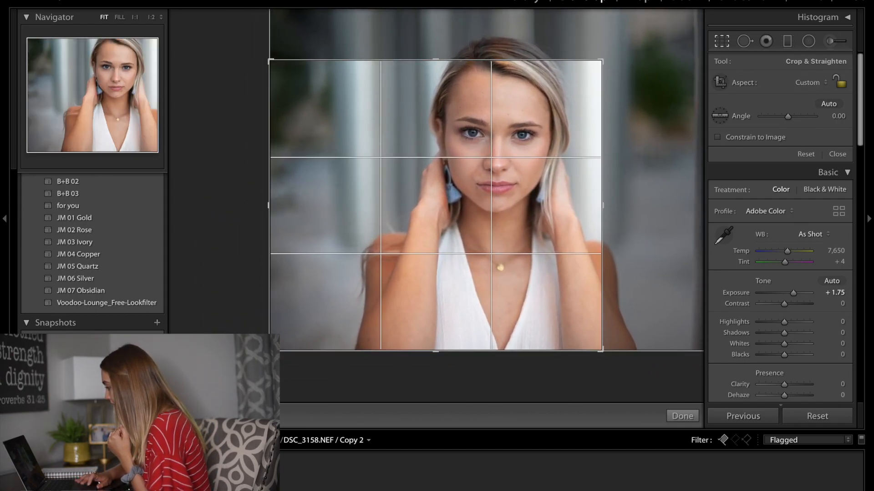
{"action": "left_click_drag", "start_coordinate": [268, 351], "coordinate": [332, 322]}
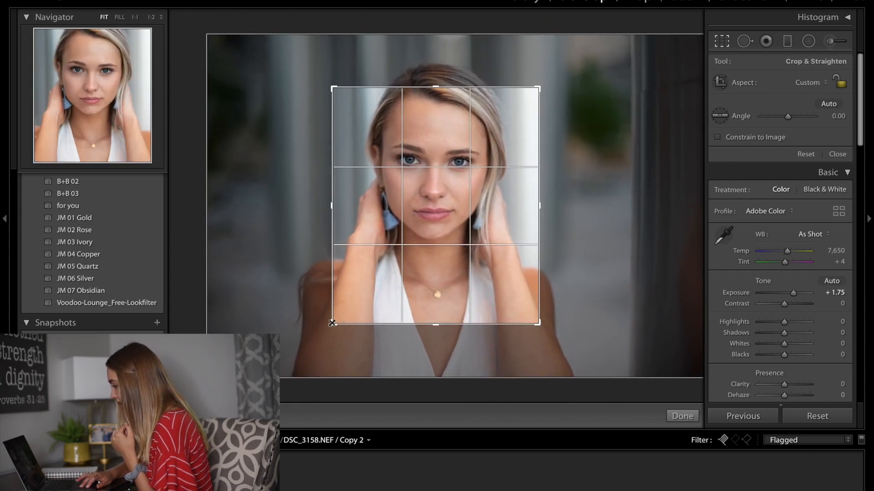
{"action": "left_click_drag", "start_coordinate": [540, 192], "coordinate": [532, 195]}
{"action": "left_click_drag", "start_coordinate": [339, 171], "coordinate": [347, 171]}
{"action": "left_click_drag", "start_coordinate": [415, 175], "coordinate": [414, 175]}
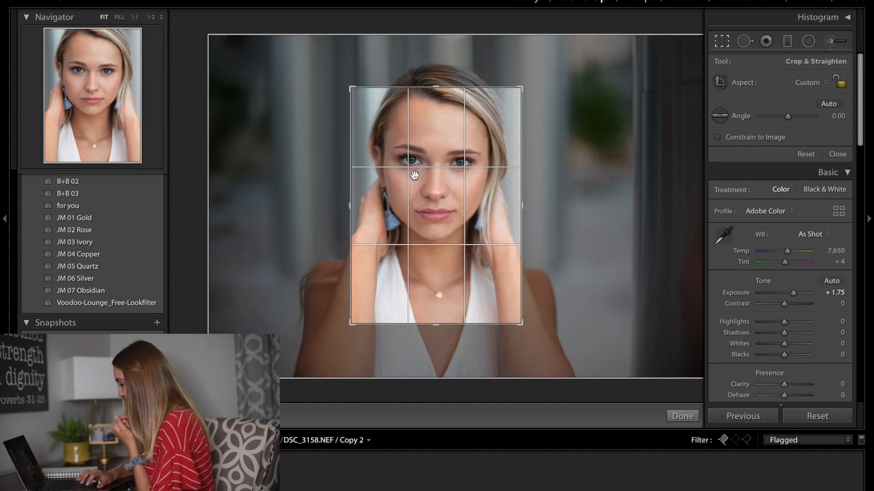
{"action": "key", "text": "d"}
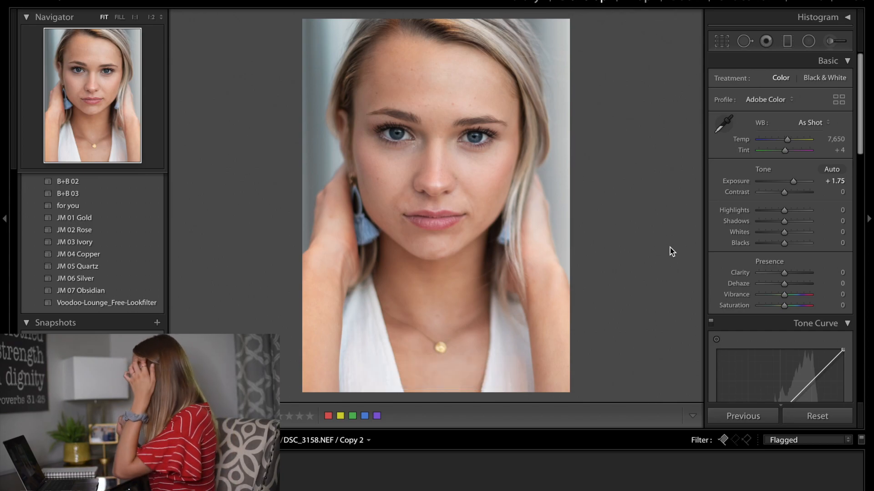
Shape the RGB tone curve with a highlight point at 82.0 / 84.7 %, a slightly raised midtone point and a lowered shadow point.
{"action": "scroll", "coordinate": [792, 273], "scroll_direction": "down", "scroll_amount": 3}
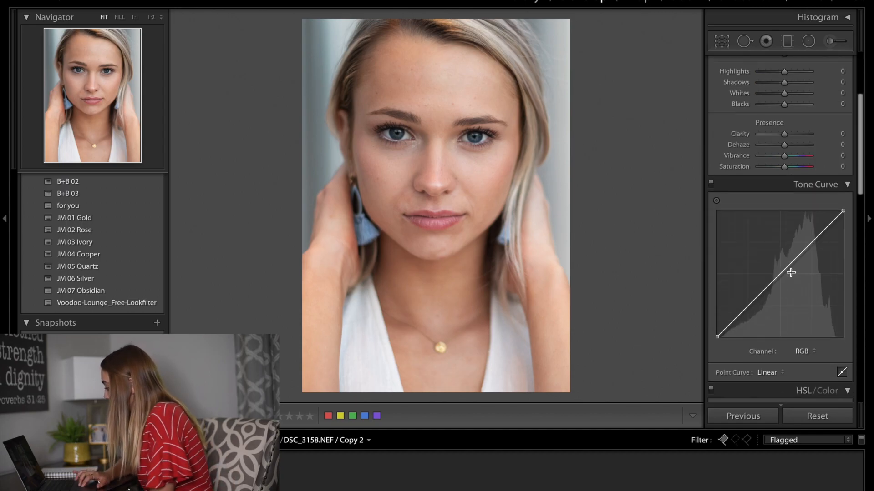
{"action": "left_click", "coordinate": [820, 235]}
{"action": "left_click_drag", "start_coordinate": [821, 234], "coordinate": [821, 229]}
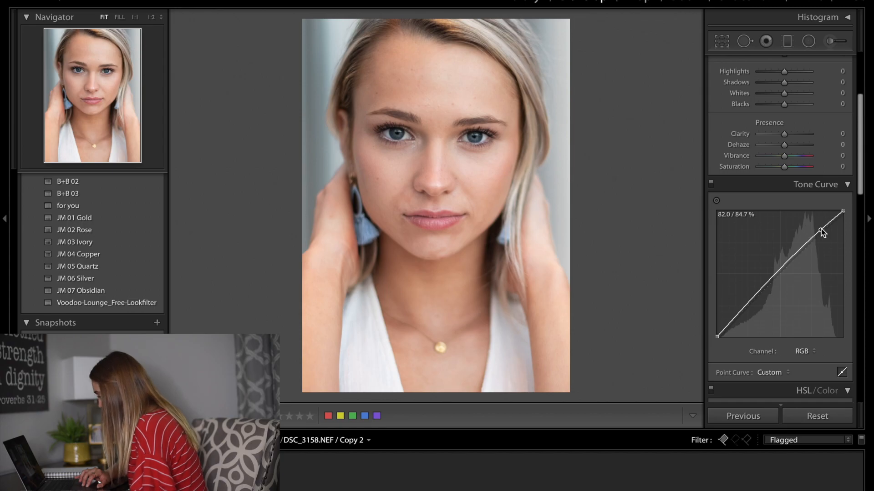
{"action": "left_click_drag", "start_coordinate": [780, 269], "coordinate": [780, 269]}
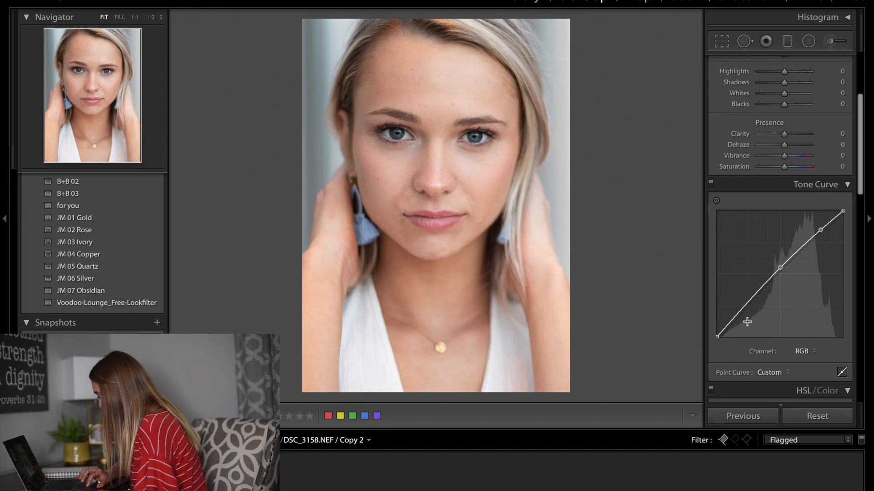
{"action": "left_click_drag", "start_coordinate": [736, 318], "coordinate": [739, 320]}
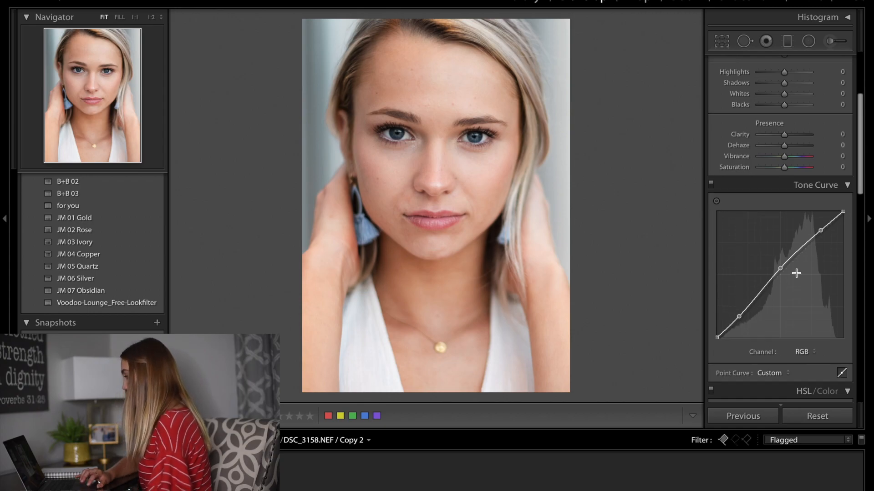
Set the portrait's Contrast to +30 and Shadows to +52.
{"action": "scroll", "coordinate": [796, 273], "scroll_direction": "up", "scroll_amount": 5}
{"action": "scroll", "coordinate": [797, 277], "scroll_direction": "down", "scroll_amount": 1}
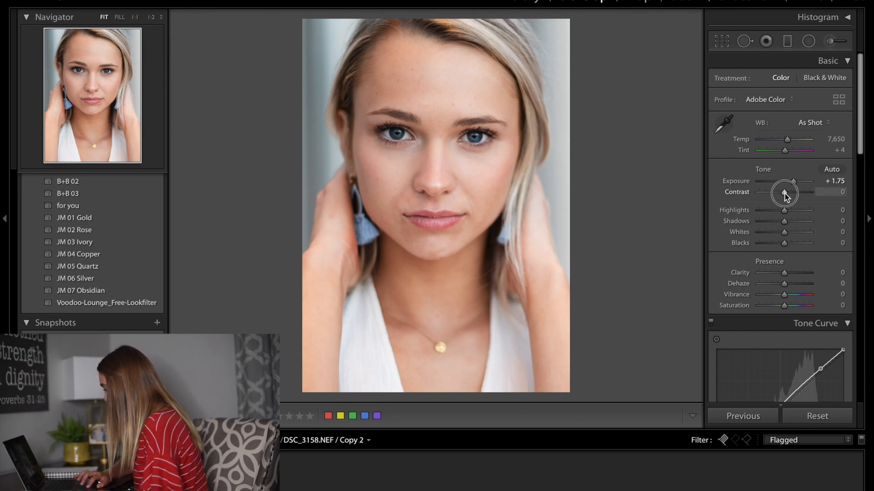
{"action": "left_click_drag", "start_coordinate": [784, 193], "coordinate": [790, 193]}
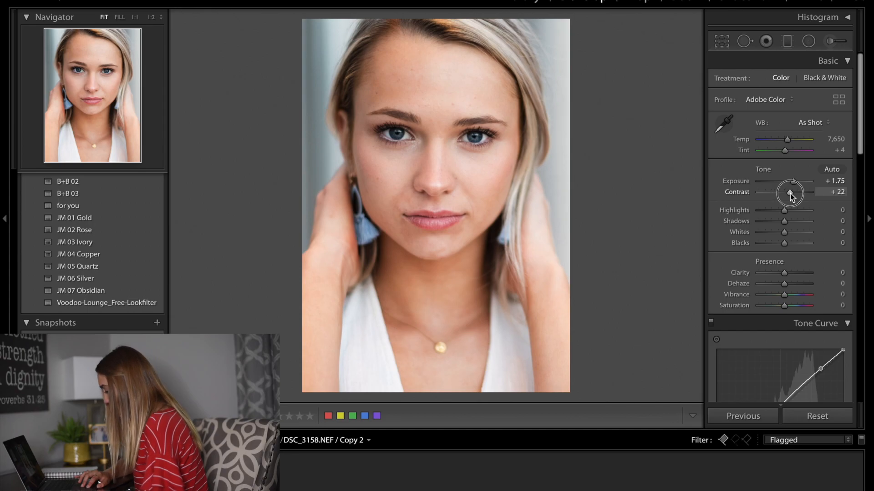
{"action": "left_click_drag", "start_coordinate": [790, 193], "coordinate": [791, 193]}
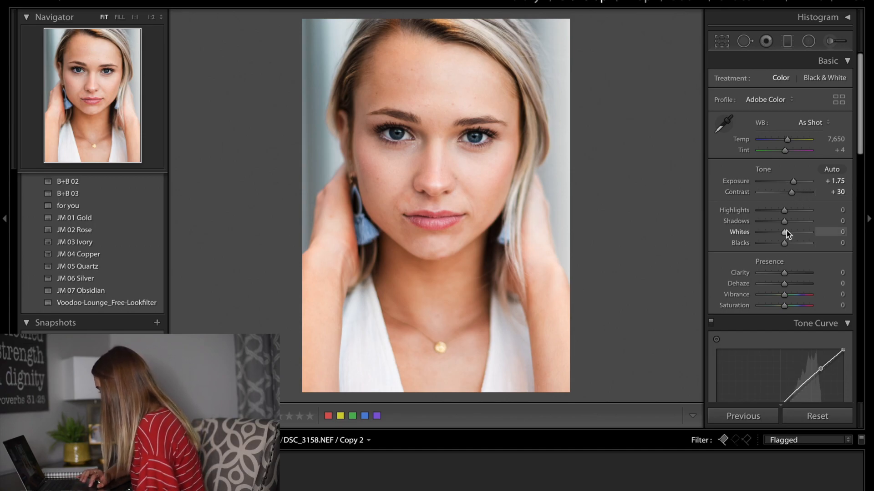
{"action": "left_click_drag", "start_coordinate": [783, 222], "coordinate": [797, 225]}
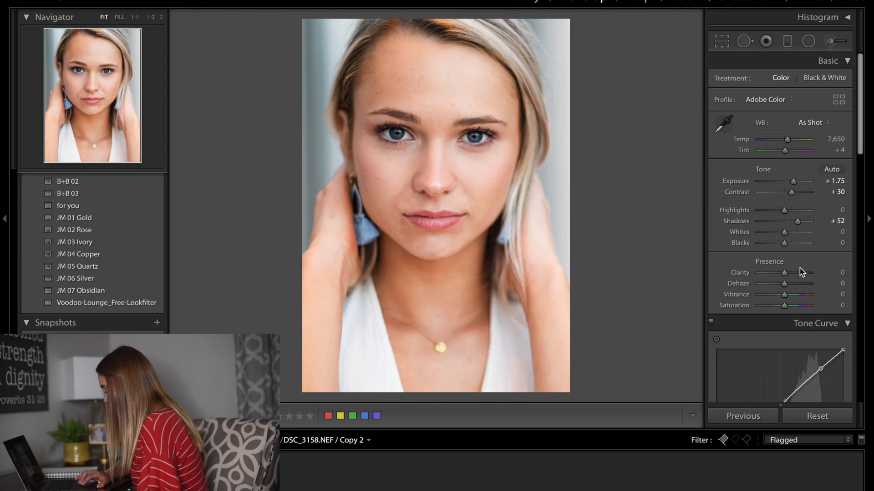
Set Clarity to +9, Whites to -30, Blacks to +13 and Vibrance to -5.
{"action": "left_click_drag", "start_coordinate": [784, 275], "coordinate": [787, 274]}
{"action": "left_click_drag", "start_coordinate": [784, 232], "coordinate": [773, 234]}
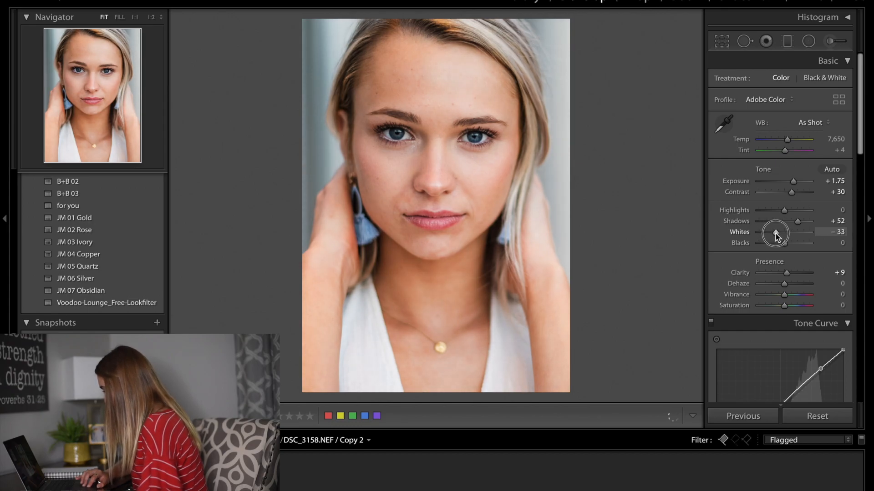
{"action": "left_click_drag", "start_coordinate": [777, 234], "coordinate": [777, 234]}
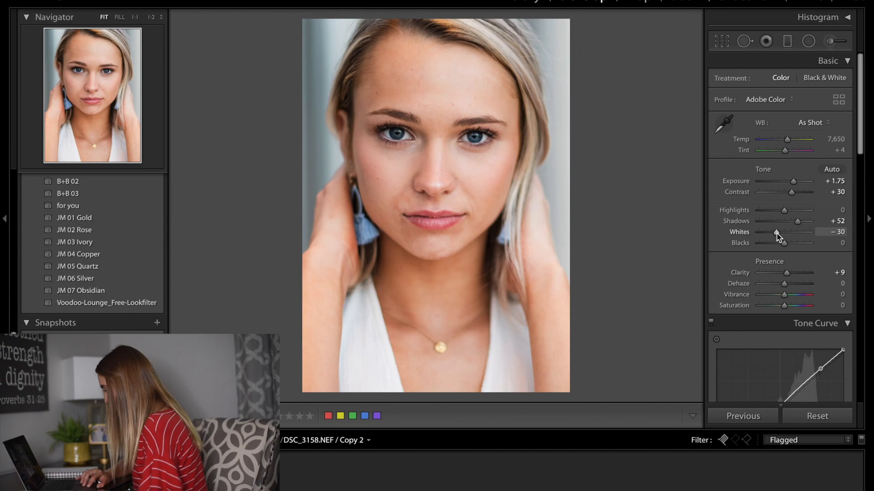
{"action": "left_click_drag", "start_coordinate": [784, 244], "coordinate": [789, 246]}
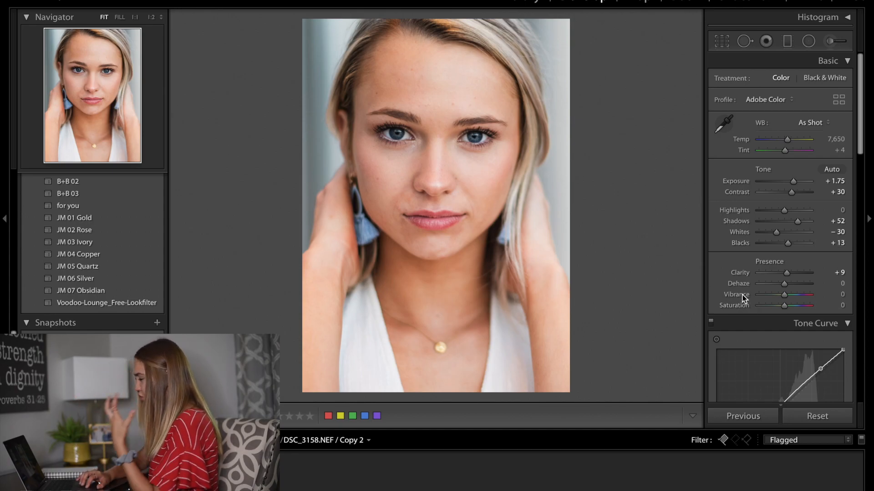
{"action": "key", "text": "minus"}
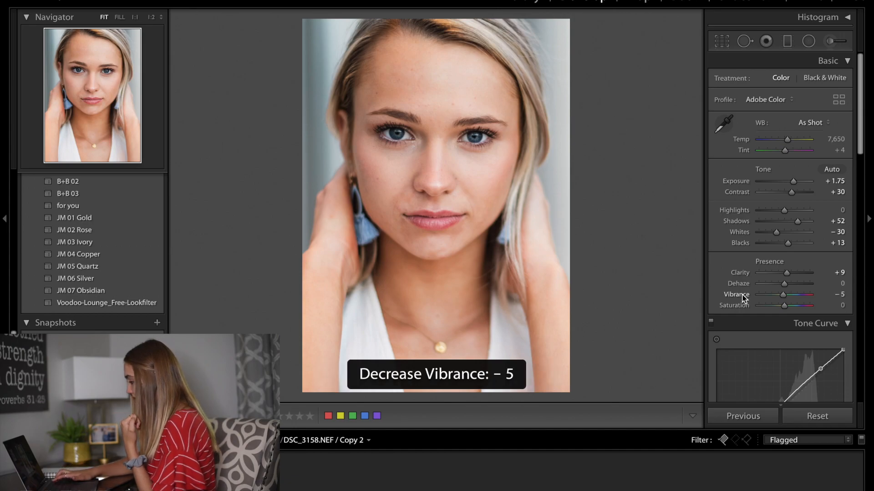
Compare the before and after versions of the portrait to judge the basic tone and vibrance adjustments.
{"action": "key", "text": "backslash"}
{"action": "key", "text": "backslash"}
{"action": "key", "text": "backslash"}
{"action": "key", "text": "backslash"}
{"action": "key", "text": "backslash"}
{"action": "key", "text": "backslash"}
{"action": "key", "text": "backslash"}
{"action": "key", "text": "backslash"}
{"action": "key", "text": "backslash"}
{"action": "key", "text": "backslash"}
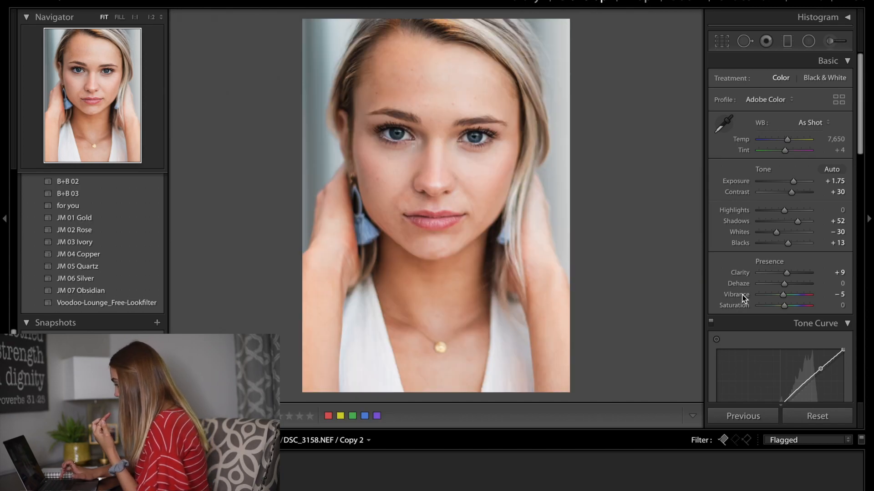
Set Highlights to +27 and adjust the HSL hues to Red -14, Orange +11 and Yellow +6.
{"action": "left_click_drag", "start_coordinate": [784, 211], "coordinate": [790, 210]}
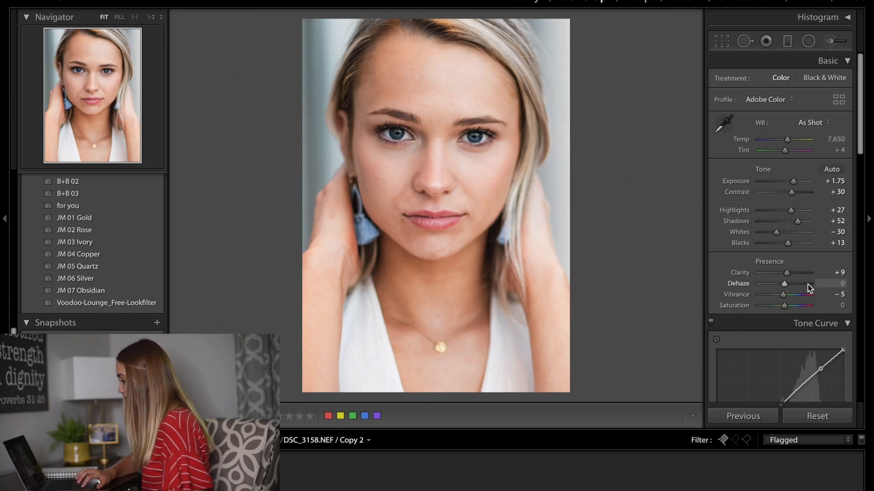
{"action": "scroll", "coordinate": [808, 286], "scroll_direction": "down", "scroll_amount": 5}
{"action": "scroll", "coordinate": [809, 287], "scroll_direction": "down", "scroll_amount": 5}
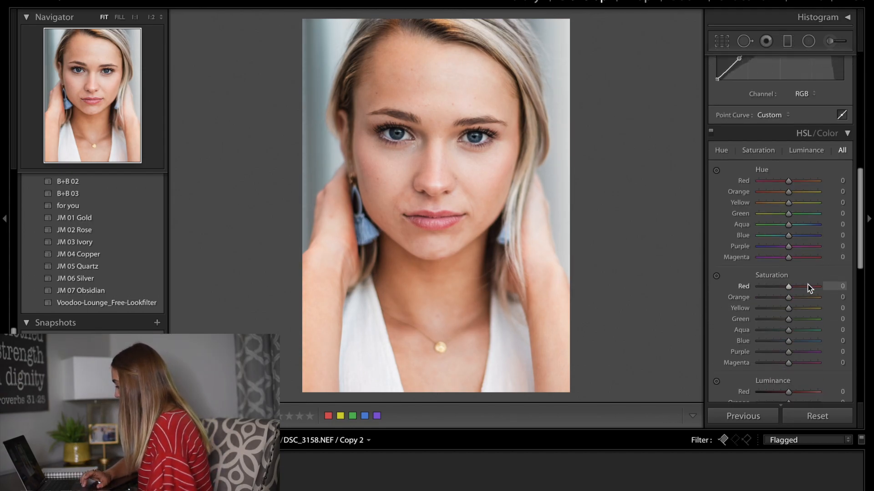
{"action": "scroll", "coordinate": [756, 254], "scroll_direction": "down", "scroll_amount": 1}
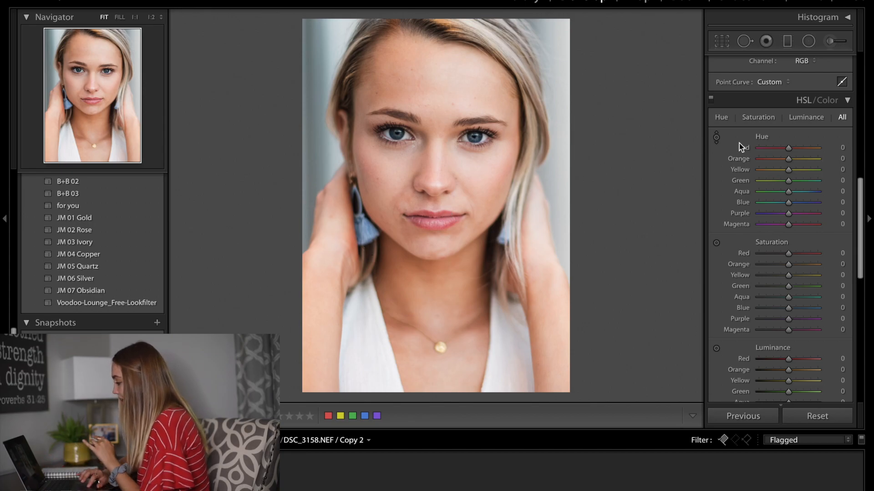
{"action": "left_click_drag", "start_coordinate": [788, 148], "coordinate": [784, 151]}
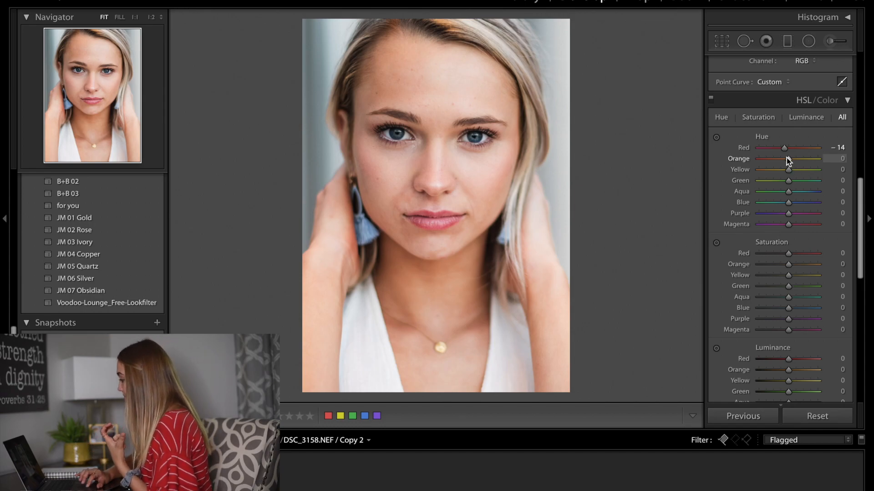
{"action": "left_click_drag", "start_coordinate": [788, 161], "coordinate": [791, 160]}
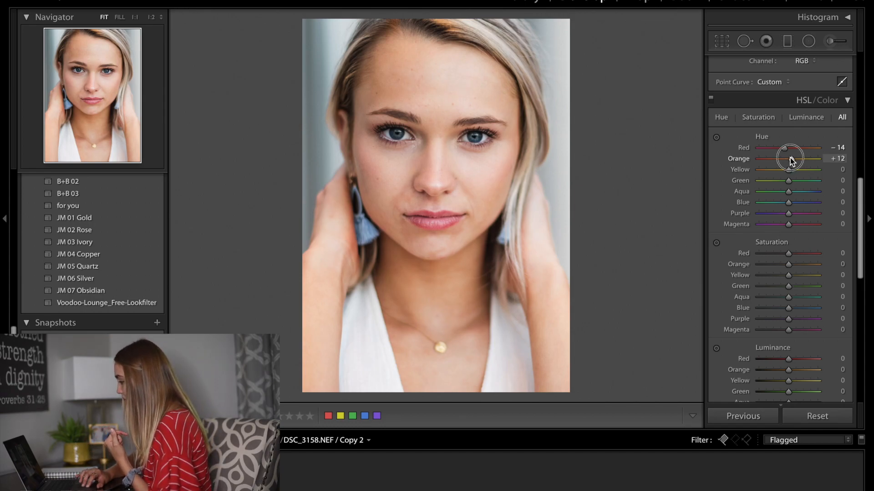
{"action": "left_click_drag", "start_coordinate": [792, 160], "coordinate": [790, 170]}
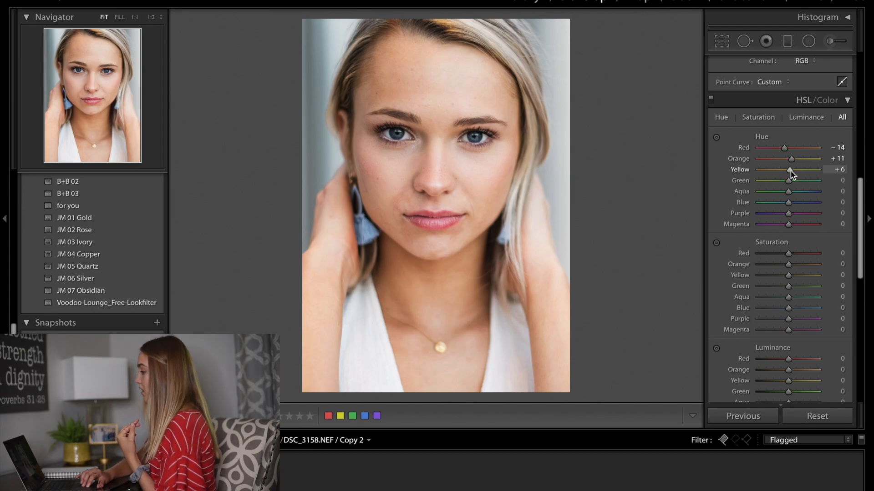
Set the Orange saturation to -5 and compare the portrait before and after.
{"action": "scroll", "coordinate": [804, 258], "scroll_direction": "down", "scroll_amount": 2}
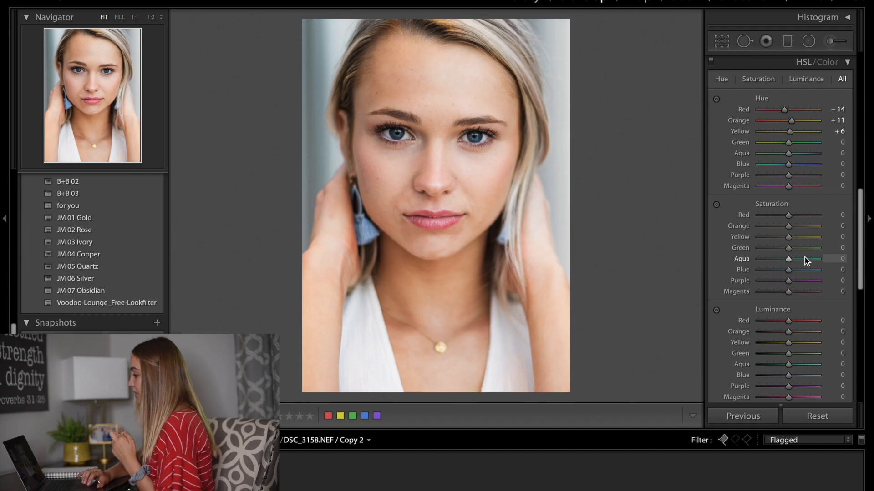
{"action": "key", "text": "minus"}
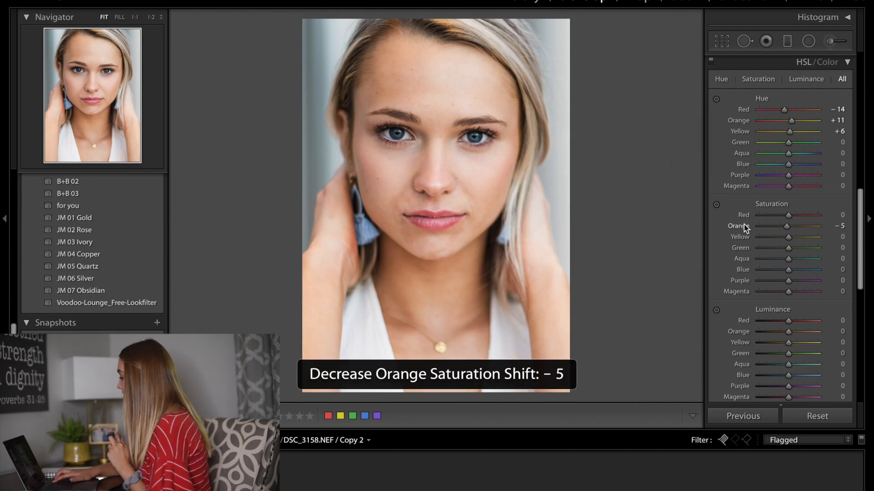
{"action": "key", "text": "backslash"}
{"action": "key", "text": "backslash"}
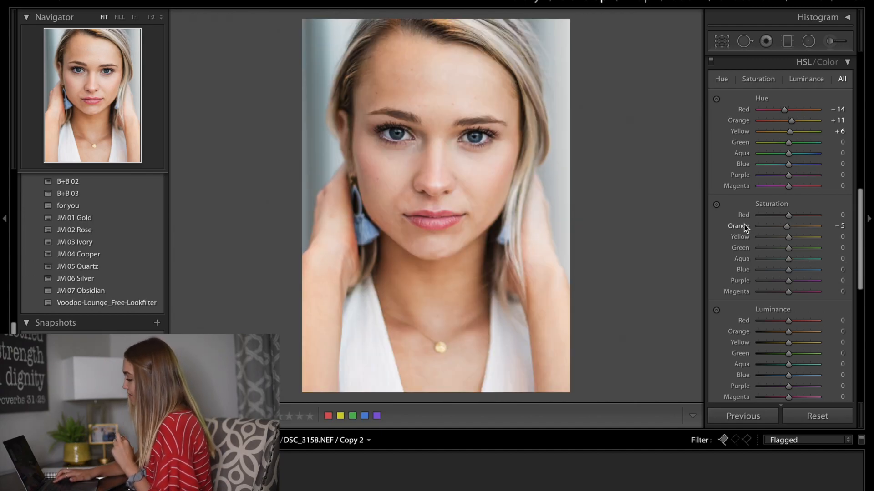
{"action": "key", "text": "backslash"}
{"action": "key", "text": "backslash"}
{"action": "key", "text": "backslash"}
{"action": "key", "text": "backslash"}
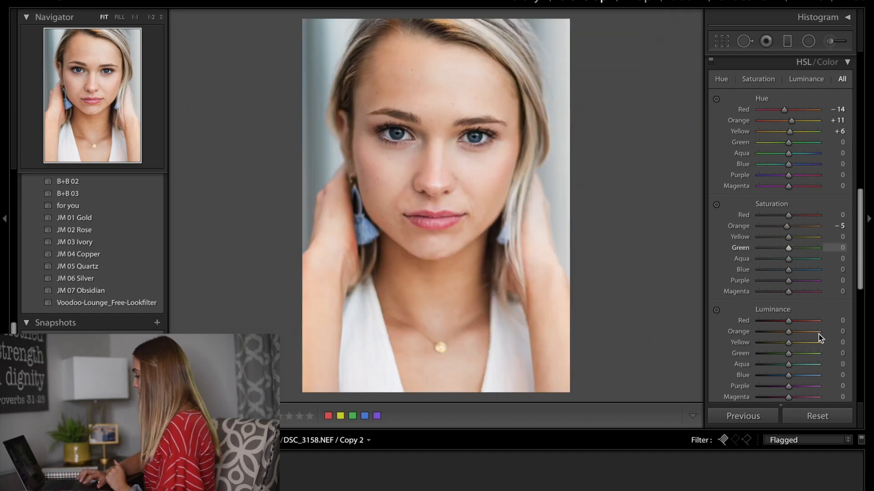
Set the Orange luminance to -10 and check the edit against the original.
{"action": "left_click_drag", "start_coordinate": [788, 336], "coordinate": [787, 335]}
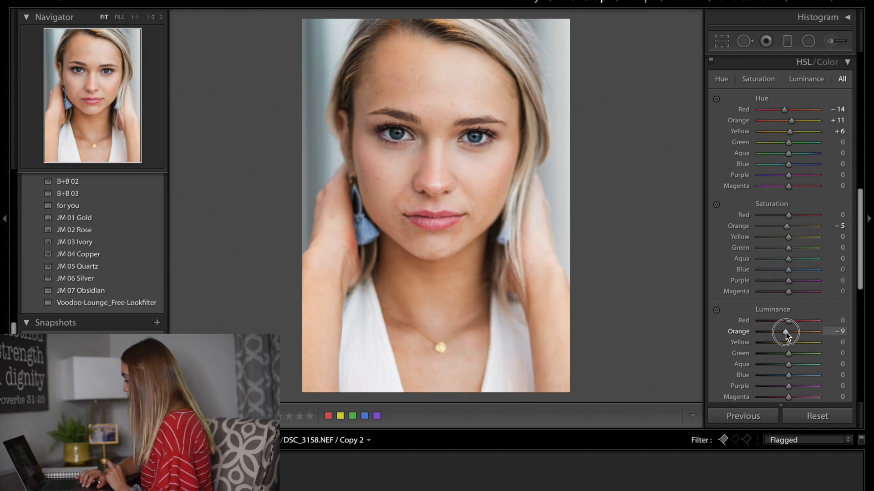
{"action": "left_click_drag", "start_coordinate": [787, 336], "coordinate": [787, 336]}
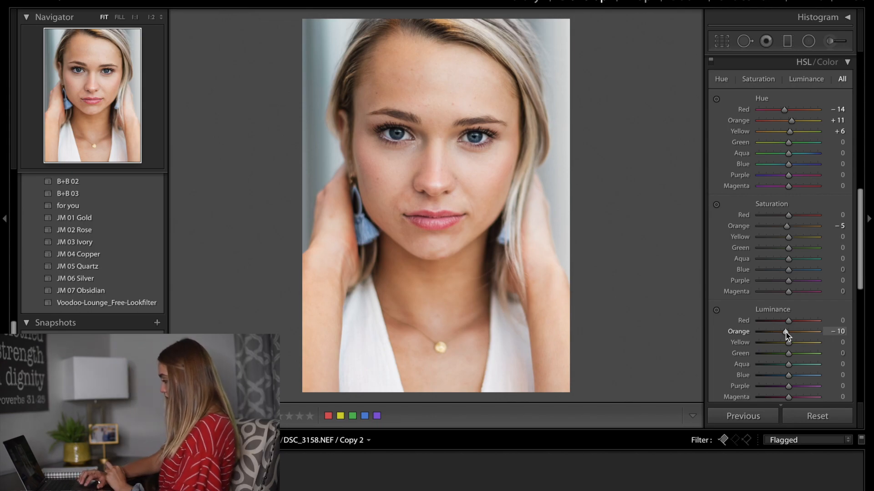
{"action": "key", "text": "backslash"}
{"action": "key", "text": "backslash"}
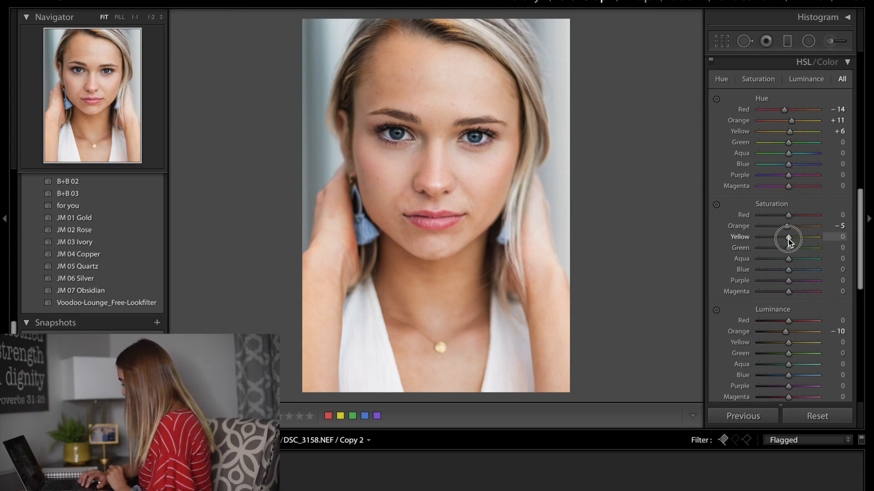
Test the Yellow saturation at its extremes, reset it, and set it to -2.
{"action": "left_click_drag", "start_coordinate": [788, 238], "coordinate": [737, 238]}
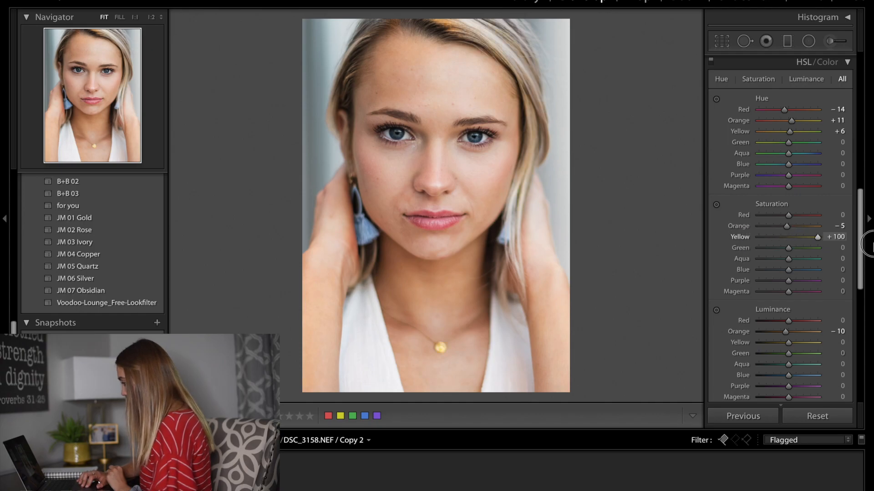
{"action": "double_click", "coordinate": [738, 238]}
{"action": "left_click_drag", "start_coordinate": [789, 238], "coordinate": [787, 238]}
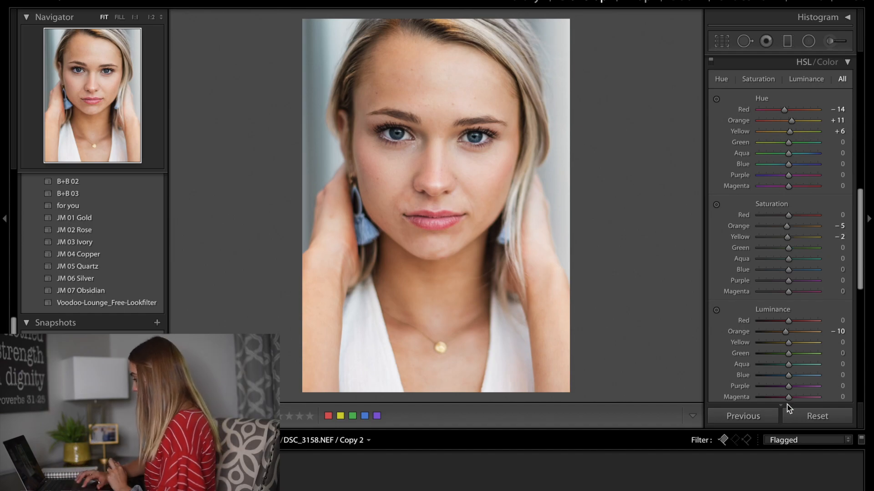
Set the Orange luminance to -5 and compare the portrait before and after.
{"action": "left_click", "coordinate": [785, 333]}
{"action": "left_click_drag", "start_coordinate": [785, 332], "coordinate": [787, 335]}
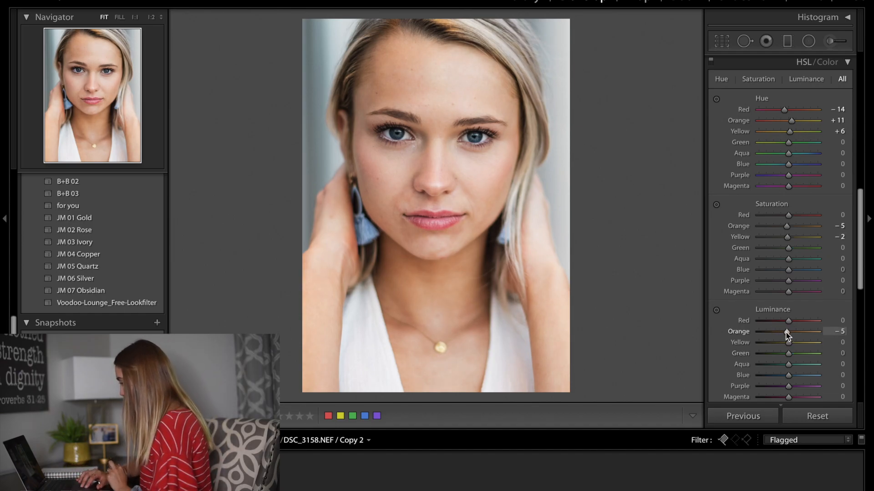
{"action": "key", "text": "backslash"}
{"action": "key", "text": "backslash"}
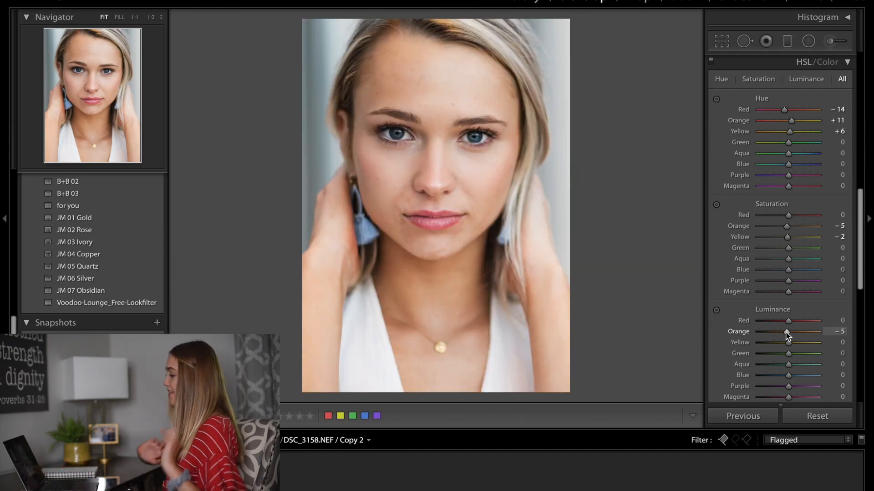
Add a blue split tone to the shadows with Hue 207 and Saturation 4.
{"action": "scroll", "coordinate": [787, 336], "scroll_direction": "down", "scroll_amount": 2}
{"action": "scroll", "coordinate": [786, 332], "scroll_direction": "up", "scroll_amount": 4}
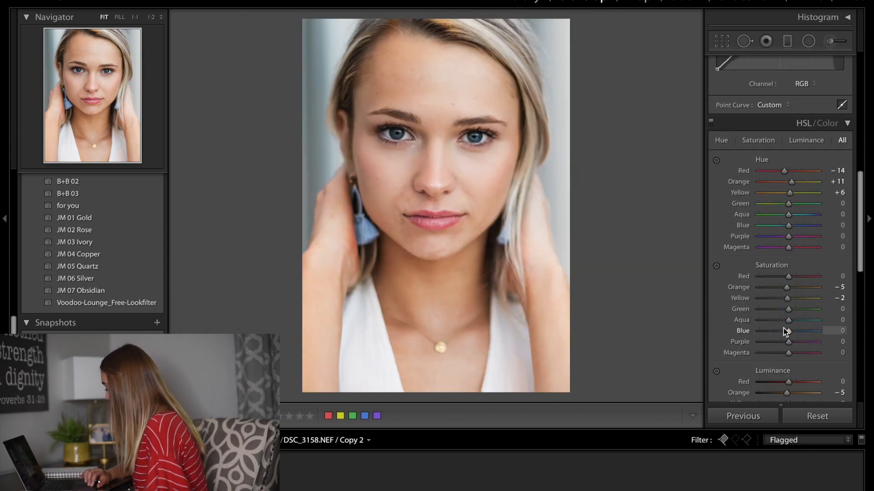
{"action": "scroll", "coordinate": [783, 329], "scroll_direction": "up", "scroll_amount": 1}
{"action": "scroll", "coordinate": [783, 328], "scroll_direction": "down", "scroll_amount": 4}
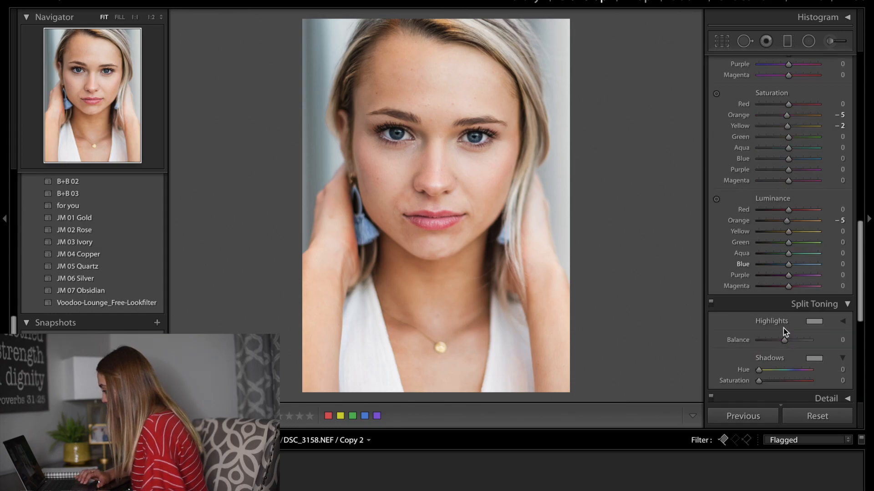
{"action": "scroll", "coordinate": [782, 329], "scroll_direction": "down", "scroll_amount": 2}
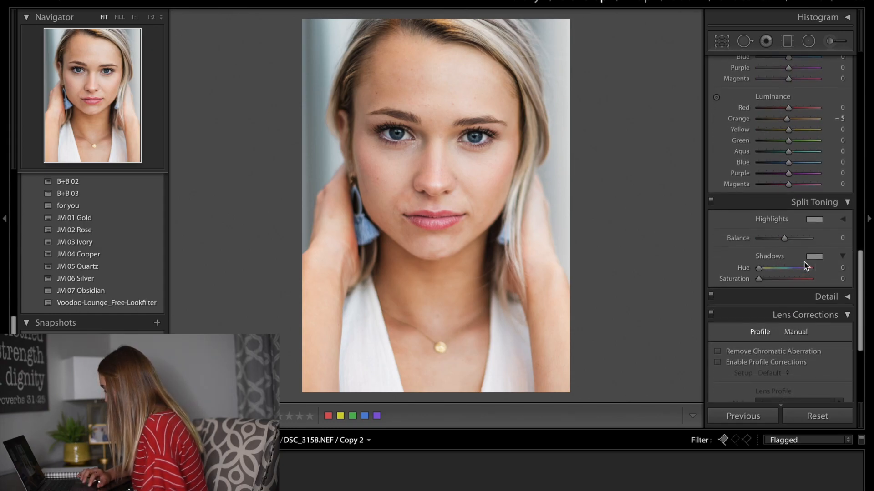
{"action": "left_click", "coordinate": [810, 257]}
{"action": "left_click", "coordinate": [604, 309]}
{"action": "left_click_drag", "start_coordinate": [604, 310], "coordinate": [692, 311]}
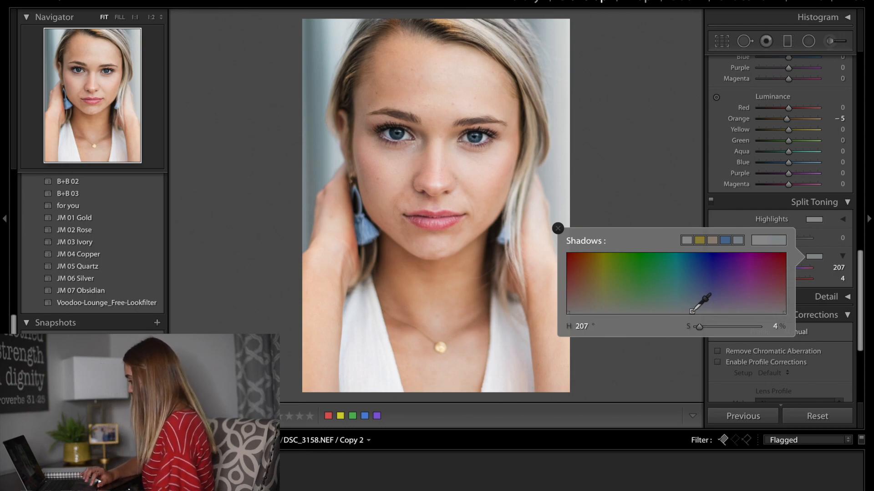
{"action": "left_click", "coordinate": [557, 228]}
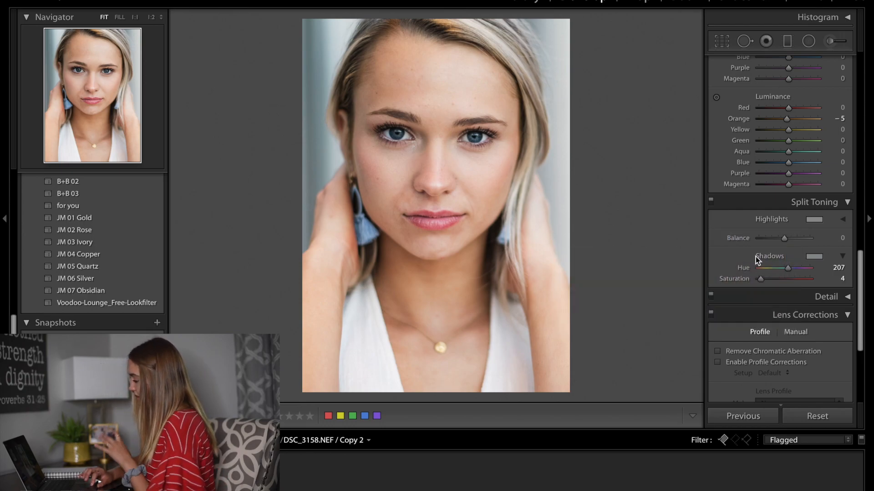
Warm the white balance to a Temp of 7,820 and compare the edit with the original.
{"action": "scroll", "coordinate": [798, 266], "scroll_direction": "up", "scroll_amount": 15}
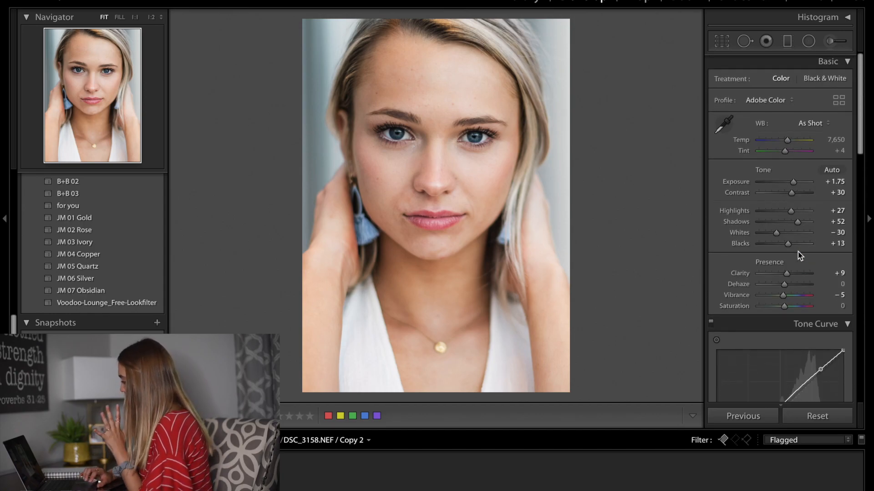
{"action": "left_click_drag", "start_coordinate": [789, 143], "coordinate": [788, 141]}
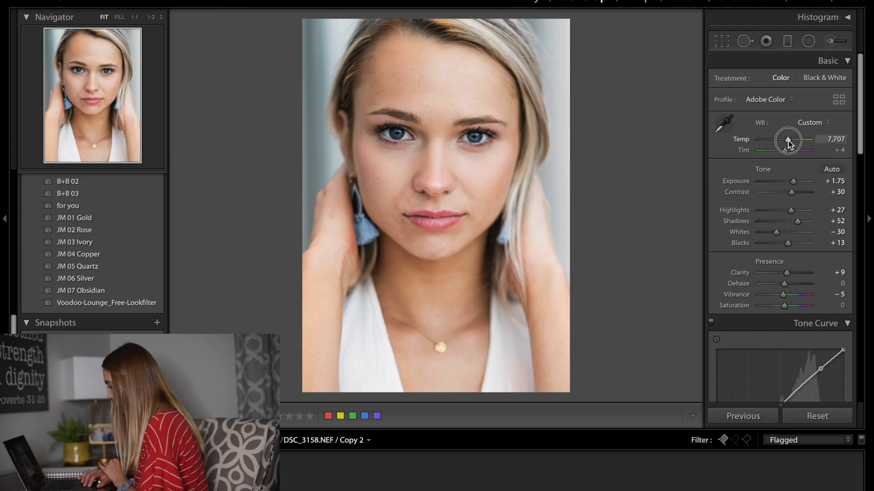
{"action": "left_click_drag", "start_coordinate": [788, 144], "coordinate": [789, 144]}
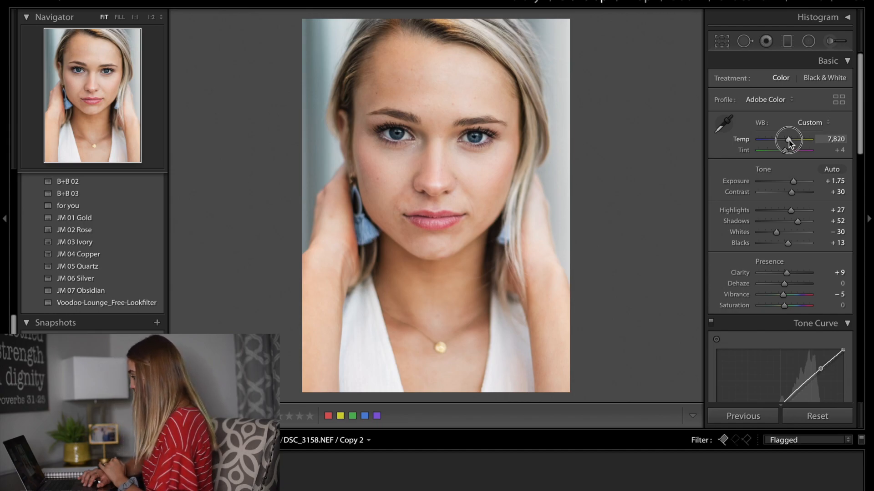
{"action": "key", "text": "backslash"}
{"action": "key", "text": "backslash"}
{"action": "key", "text": "backslash"}
{"action": "key", "text": "backslash"}
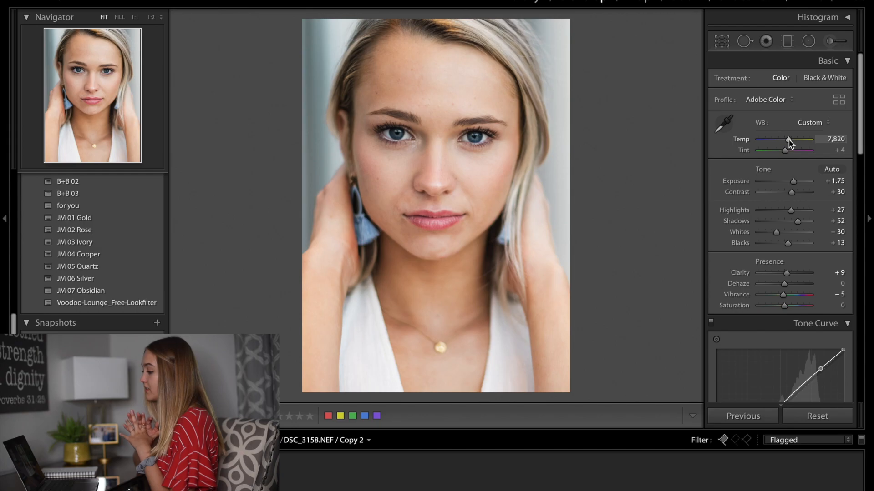
Heal the blemish on the cheek beside the nose using a size 69 Spot Removal brush, sampling the skin just above it.
{"action": "left_click", "coordinate": [743, 42]}
{"action": "key", "text": "ctrl+equal"}
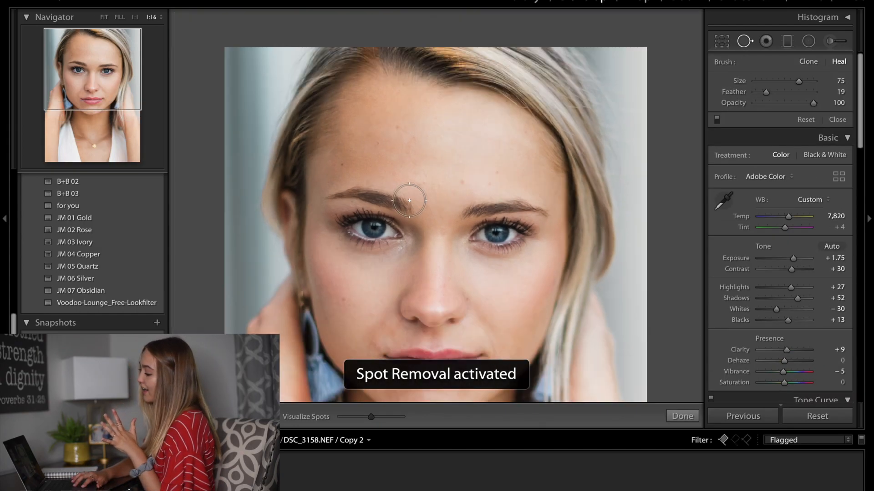
{"action": "key", "text": "ctrl+equal"}
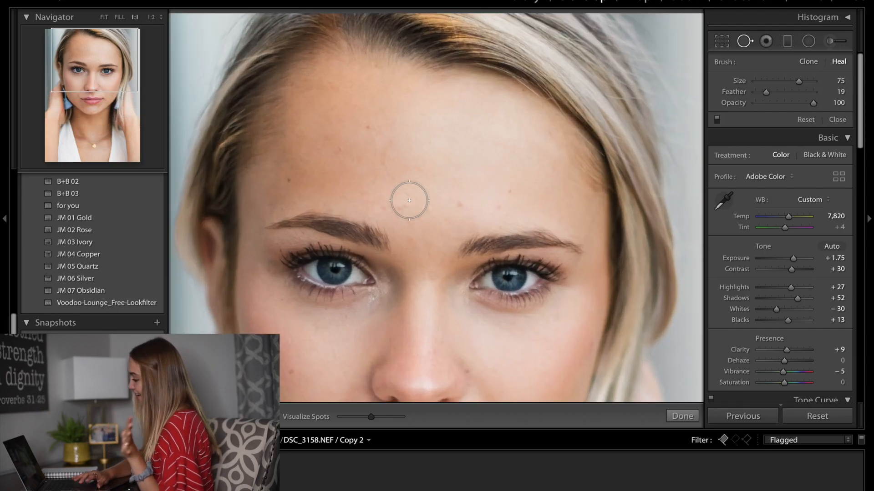
{"action": "scroll", "coordinate": [652, 331], "scroll_direction": "down", "scroll_amount": 10}
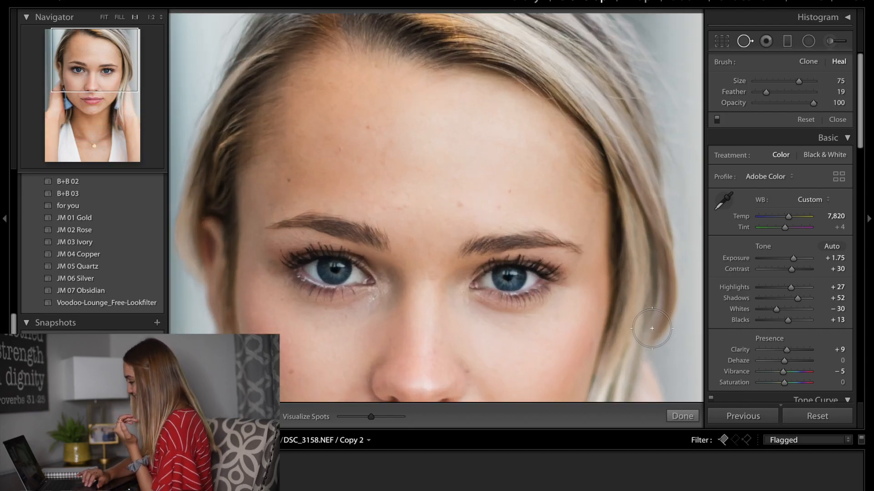
{"action": "left_click", "coordinate": [683, 415]}
{"action": "left_click_drag", "start_coordinate": [556, 173], "coordinate": [584, 3]}
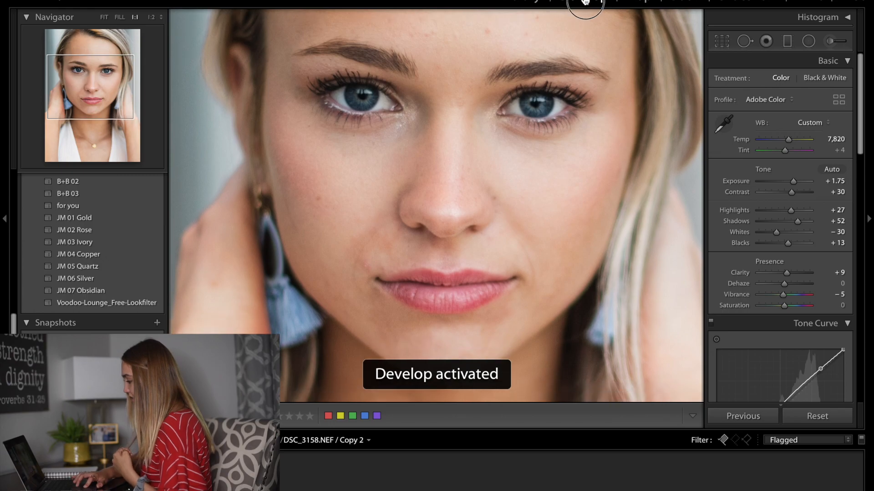
{"action": "left_click", "coordinate": [744, 41]}
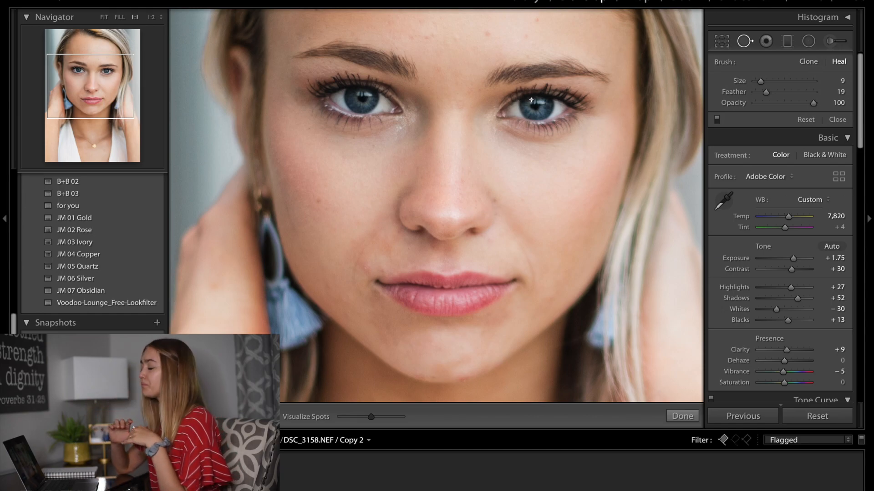
{"action": "scroll", "coordinate": [386, 232], "scroll_direction": "up", "scroll_amount": 8}
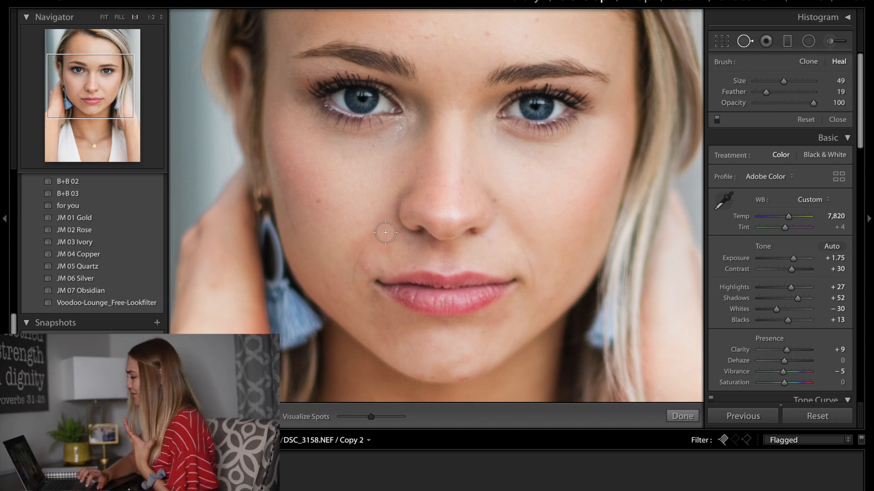
{"action": "scroll", "coordinate": [385, 232], "scroll_direction": "up", "scroll_amount": 4}
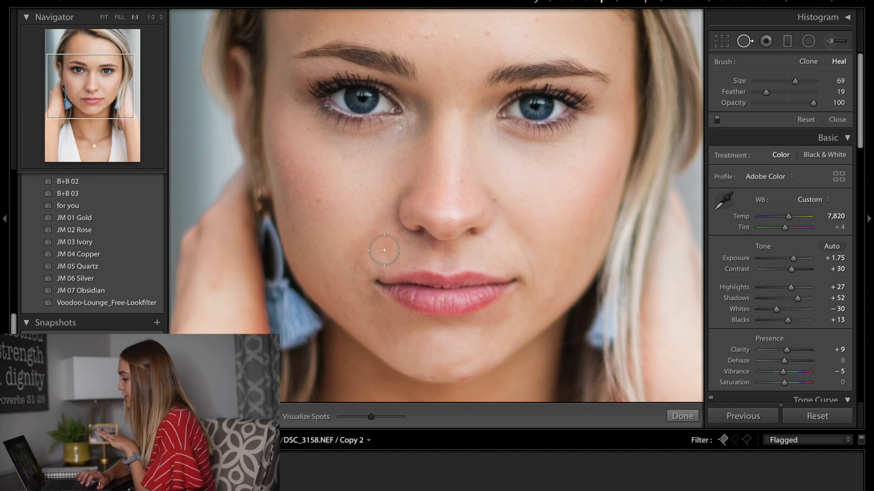
{"action": "left_click", "coordinate": [370, 233]}
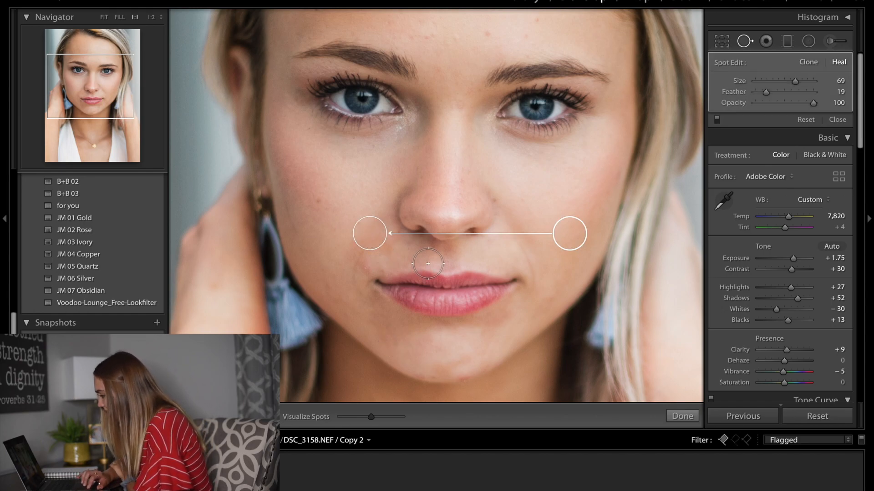
{"action": "mouse_move", "coordinate": [570, 233]}
{"action": "left_mouse_down"}
{"action": "mouse_move", "coordinate": [453, 201]}
{"action": "mouse_move", "coordinate": [371, 202]}
{"action": "left_mouse_up"}
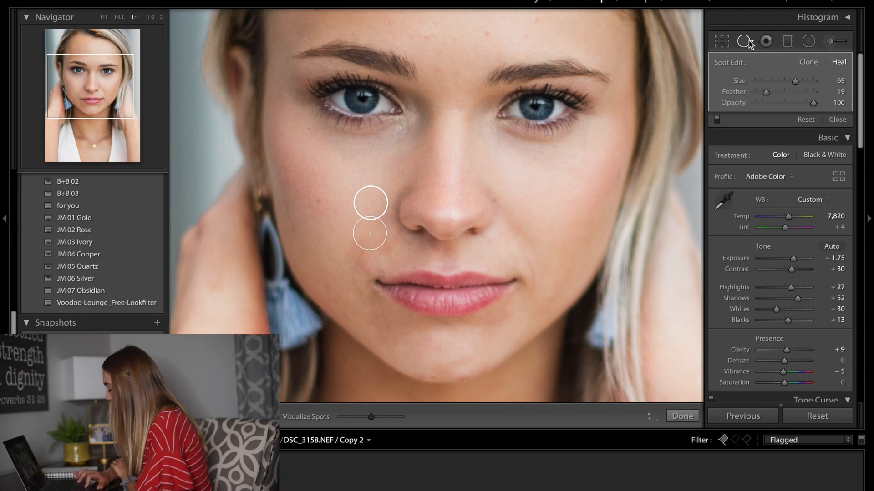
Heal two more blemishes between the nose and mouth corner with a size 54 brush, sampling clear skin higher on the cheek.
{"action": "scroll", "coordinate": [387, 248], "scroll_direction": "down", "scroll_amount": 3}
{"action": "left_click", "coordinate": [388, 246]}
{"action": "key", "text": "ctrl+minus"}
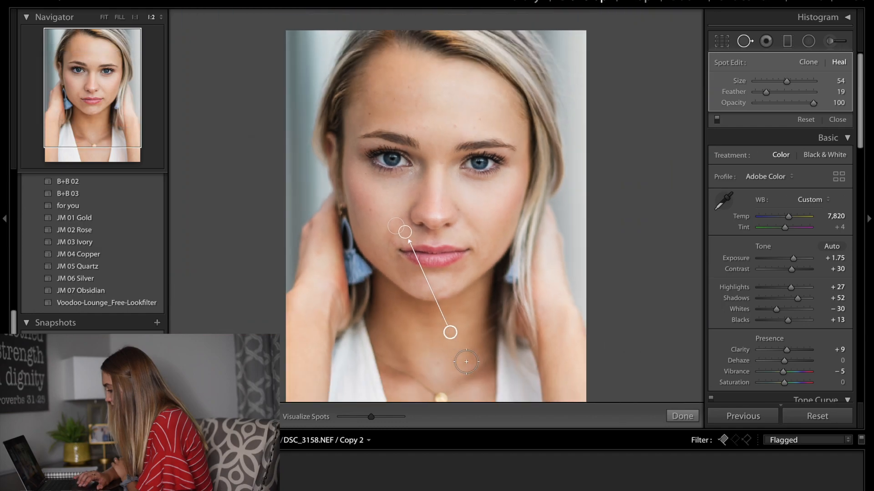
{"action": "left_click_drag", "start_coordinate": [450, 331], "coordinate": [391, 211]}
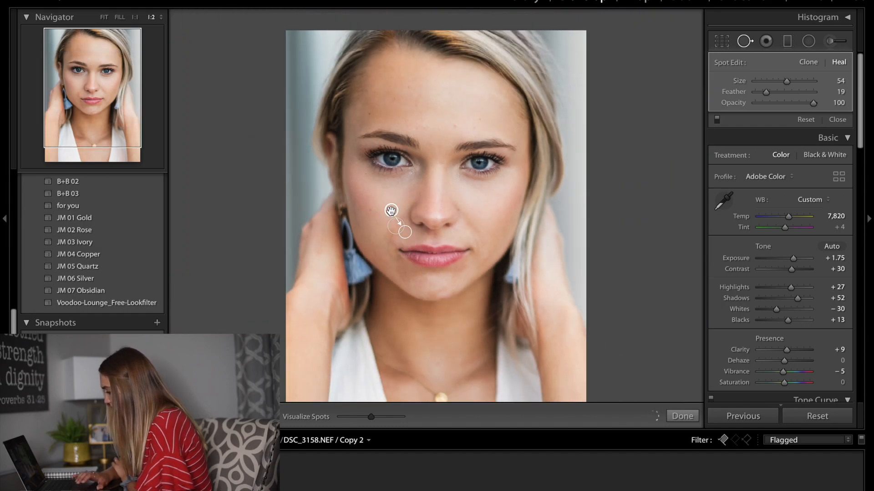
{"action": "key", "text": "ctrl+equal"}
{"action": "left_click", "coordinate": [391, 262]}
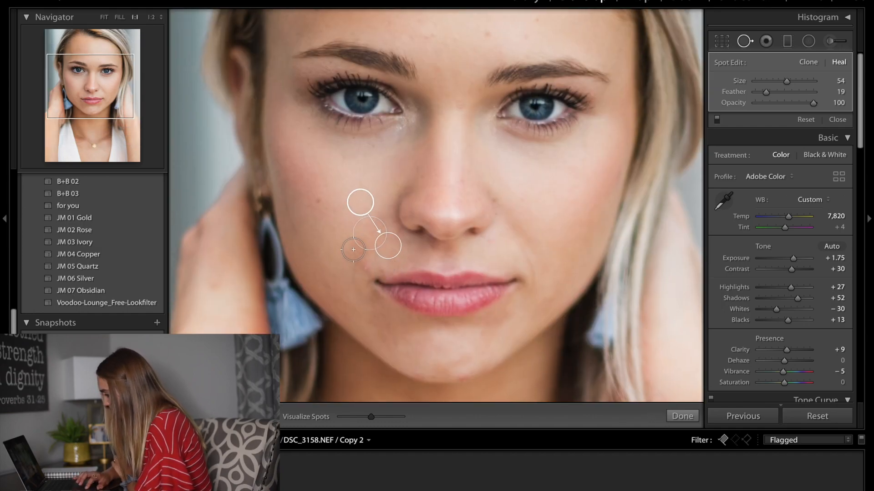
{"action": "left_click_drag", "start_coordinate": [391, 262], "coordinate": [363, 211]}
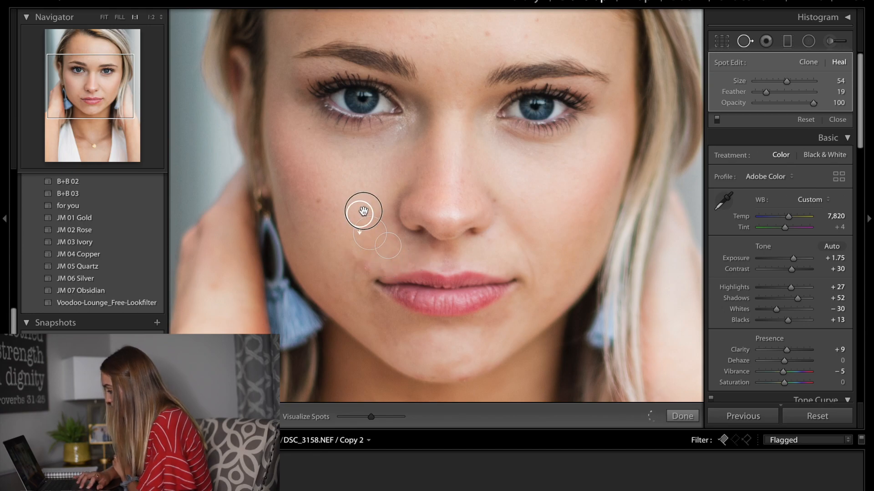
Heal the blemishes from beside the mouth corner down along the jaw with the size 54 Heal brush.
{"action": "left_click", "coordinate": [361, 270]}
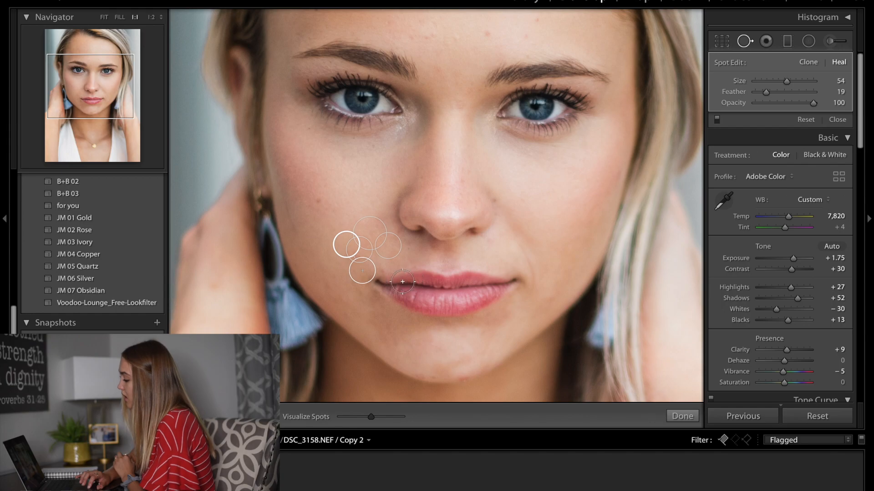
{"action": "left_click", "coordinate": [332, 284]}
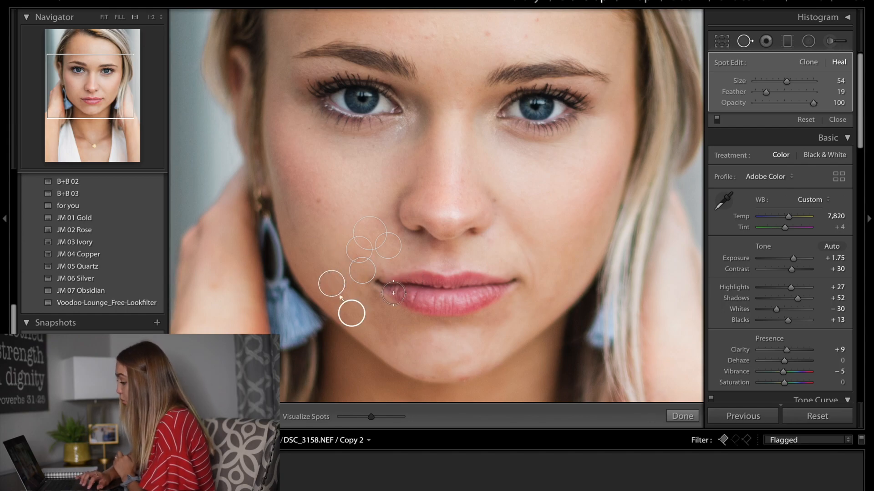
{"action": "left_click_drag", "start_coordinate": [355, 312], "coordinate": [332, 251]}
{"action": "left_click", "coordinate": [345, 308]}
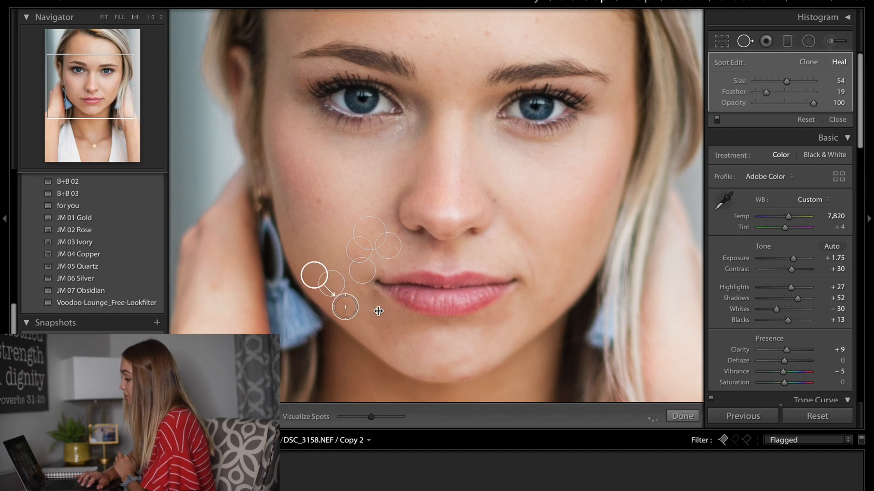
{"action": "left_click", "coordinate": [369, 301]}
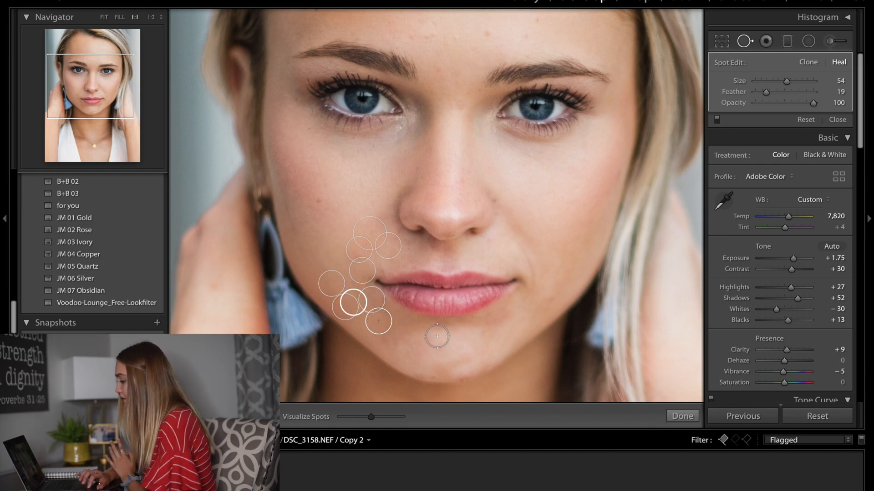
{"action": "left_click", "coordinate": [391, 337]}
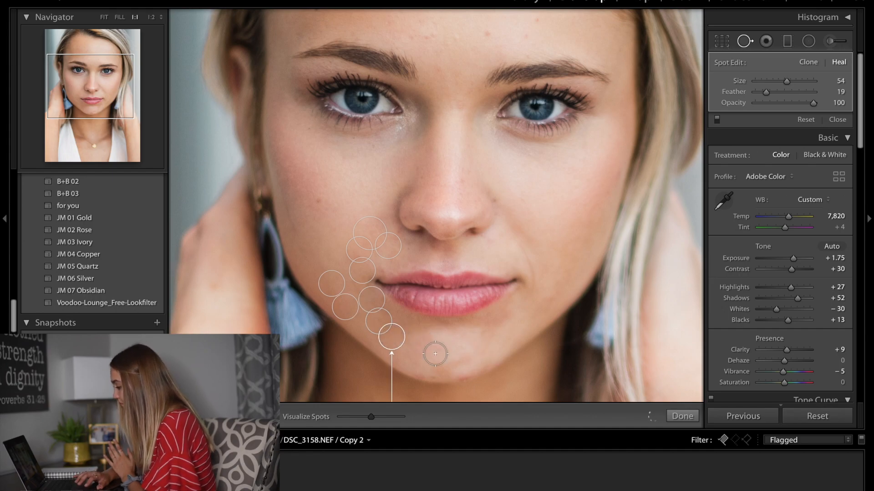
Heal the blemishes across the middle of the chin with the size 54 Heal brush, sampling clear chin skin nearby.
{"action": "left_click", "coordinate": [458, 359]}
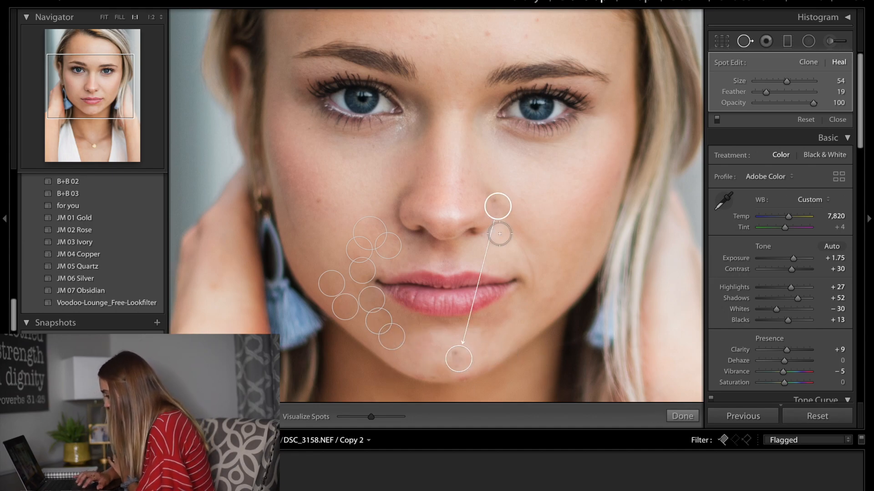
{"action": "mouse_move", "coordinate": [496, 207]}
{"action": "left_mouse_down"}
{"action": "mouse_move", "coordinate": [462, 302]}
{"action": "mouse_move", "coordinate": [464, 332]}
{"action": "mouse_move", "coordinate": [446, 340]}
{"action": "mouse_move", "coordinate": [453, 336]}
{"action": "left_mouse_up"}
{"action": "left_click", "coordinate": [435, 343]}
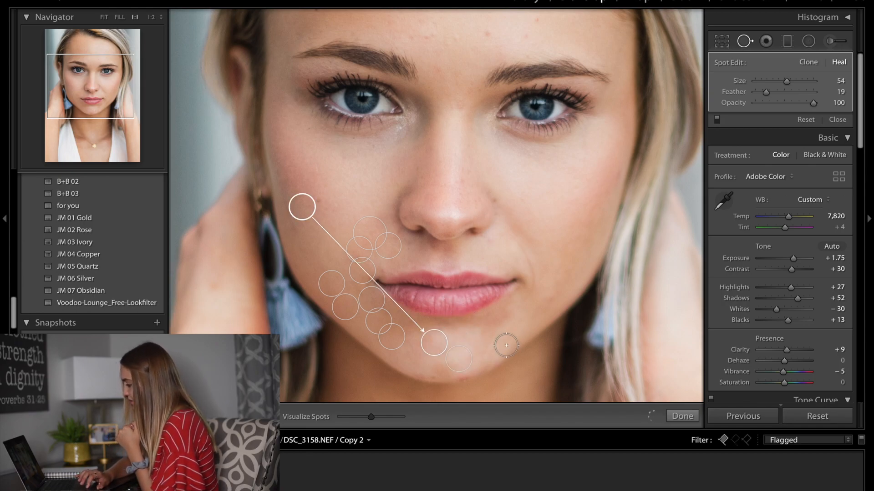
{"action": "mouse_move", "coordinate": [302, 210]}
{"action": "left_mouse_down"}
{"action": "mouse_move", "coordinate": [376, 252]}
{"action": "mouse_move", "coordinate": [463, 332]}
{"action": "mouse_move", "coordinate": [460, 341]}
{"action": "left_mouse_up"}
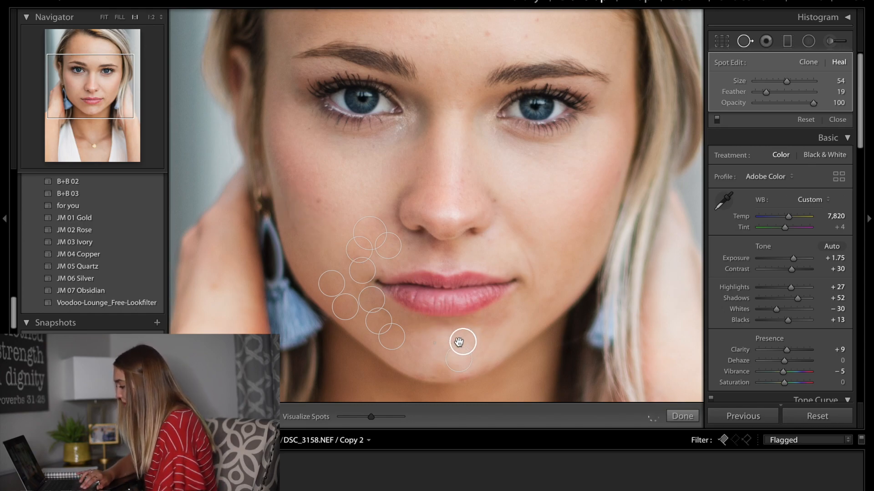
{"action": "left_click", "coordinate": [485, 341]}
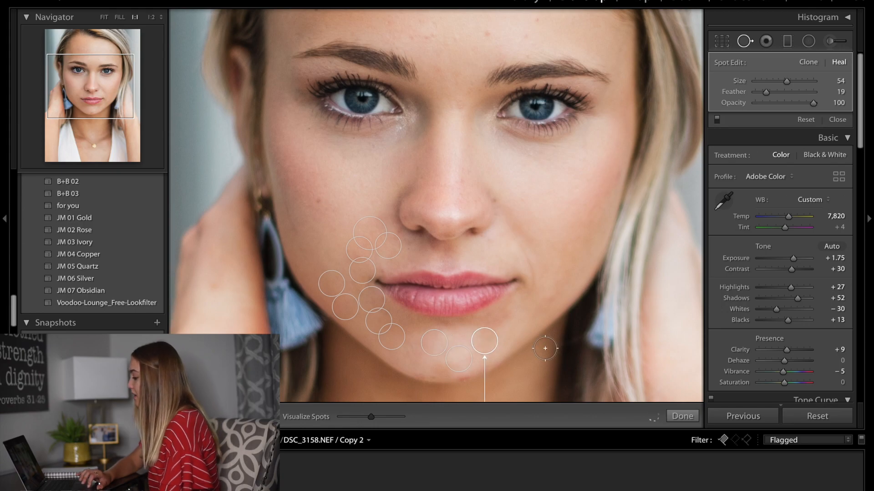
Heal two small blemishes along the lower edge of the chin with a size 29 Heal brush.
{"action": "key", "text": "z"}
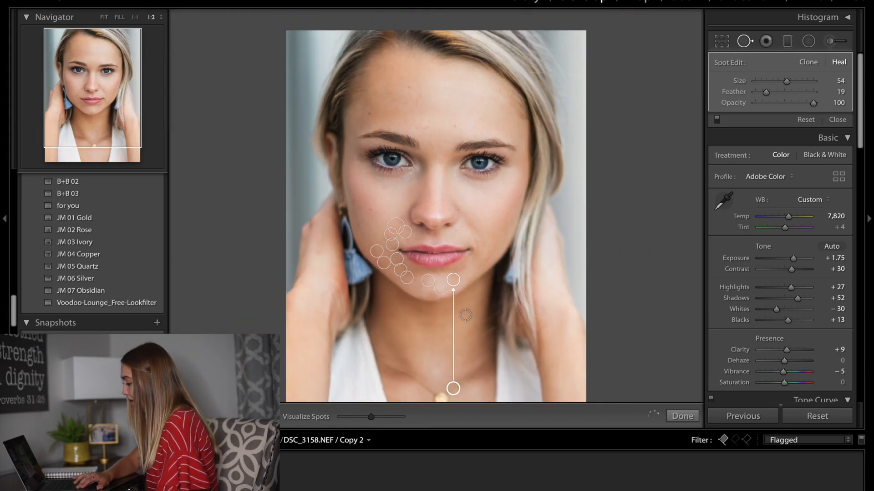
{"action": "key", "text": "super+equal"}
{"action": "key", "text": "super+equal"}
{"action": "left_click", "coordinate": [683, 415]}
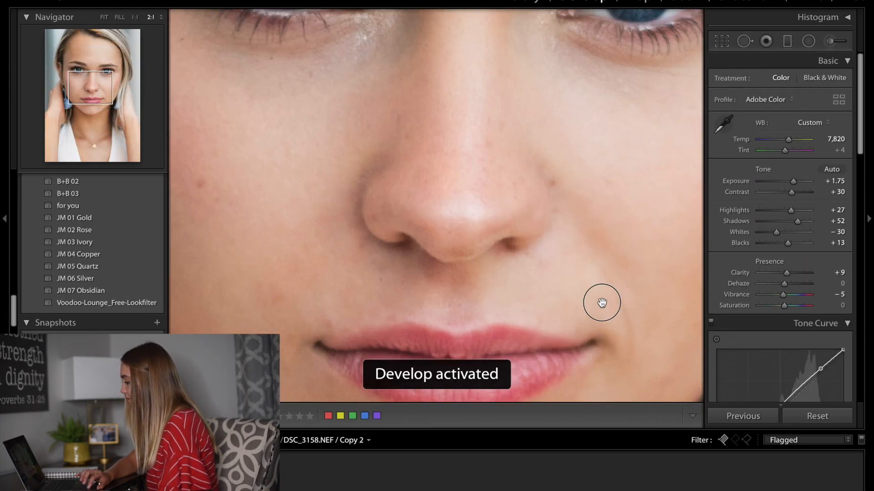
{"action": "left_click_drag", "start_coordinate": [602, 302], "coordinate": [582, 89]}
{"action": "key", "text": "q"}
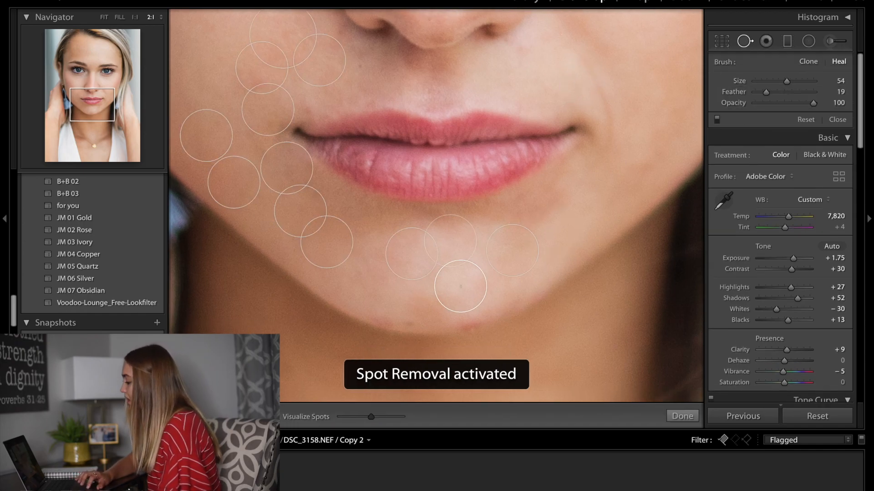
{"action": "scroll", "coordinate": [393, 301], "scroll_direction": "down", "scroll_amount": 3}
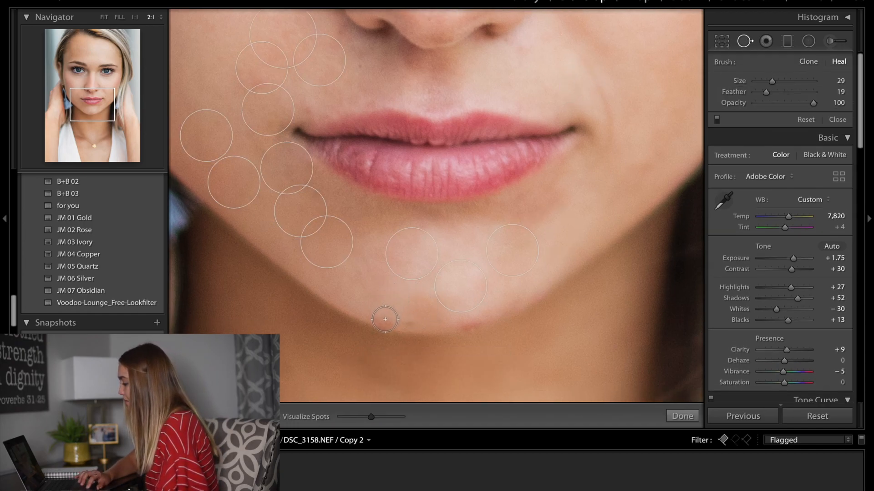
{"action": "left_click", "coordinate": [384, 319]}
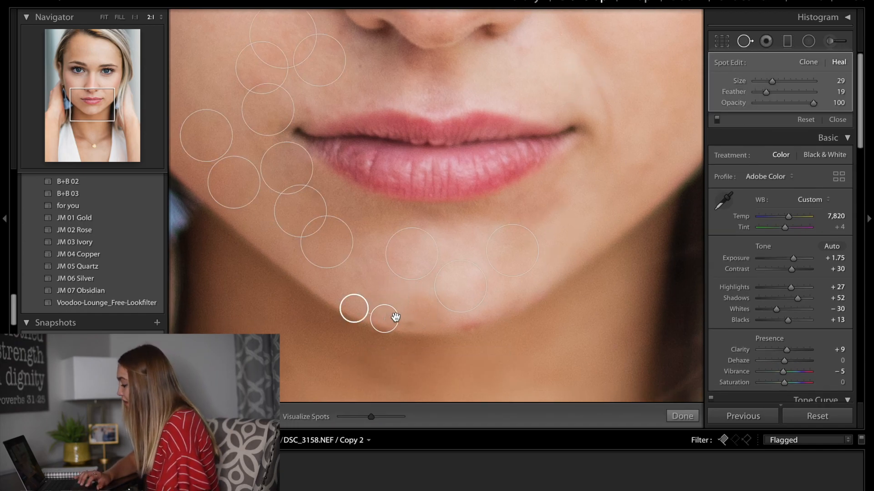
{"action": "left_click", "coordinate": [472, 326]}
{"action": "left_click_drag", "start_coordinate": [388, 329], "coordinate": [516, 320]}
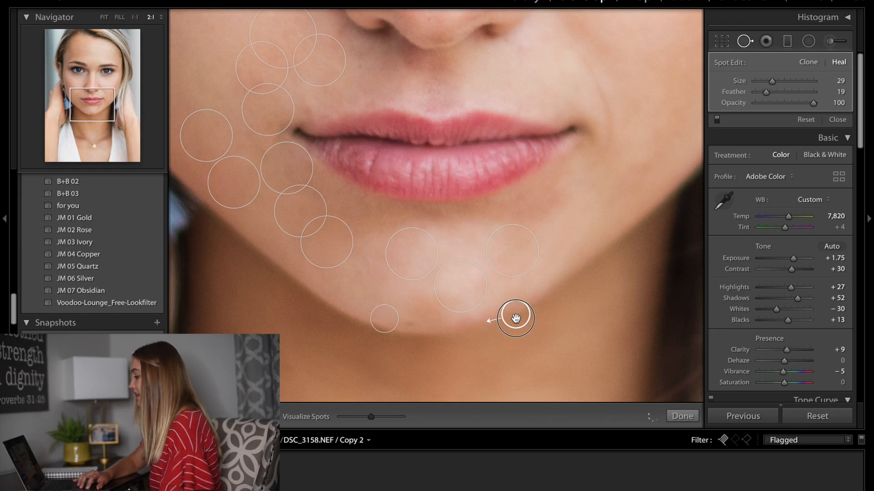
{"action": "left_click", "coordinate": [680, 416]}
Heal the remaining blemish on the lower chin with a size 54 Spot Removal brush, sampling clear skin at the chin's centre.
{"action": "left_click", "coordinate": [605, 318]}
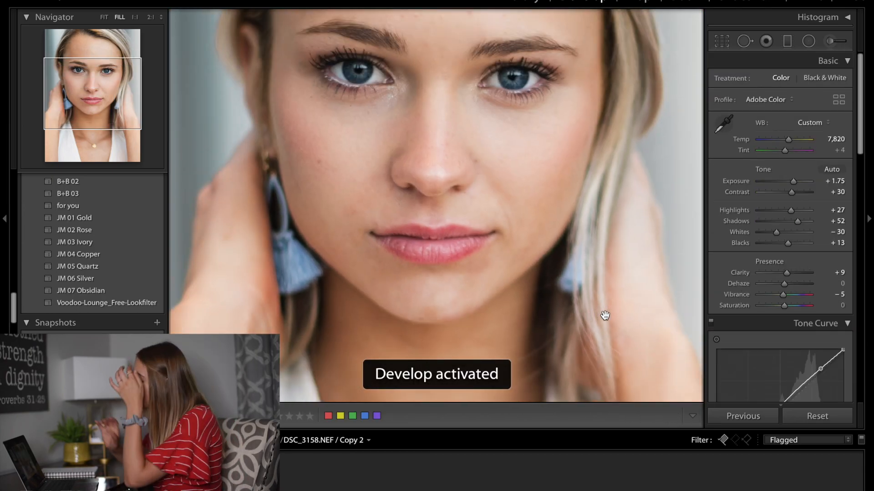
{"action": "left_click", "coordinate": [446, 216]}
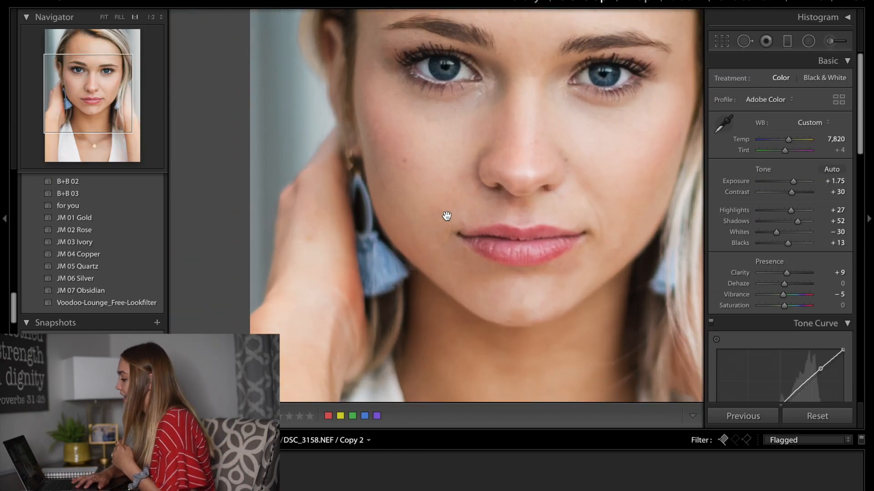
{"action": "left_click_drag", "start_coordinate": [477, 248], "coordinate": [371, 201]}
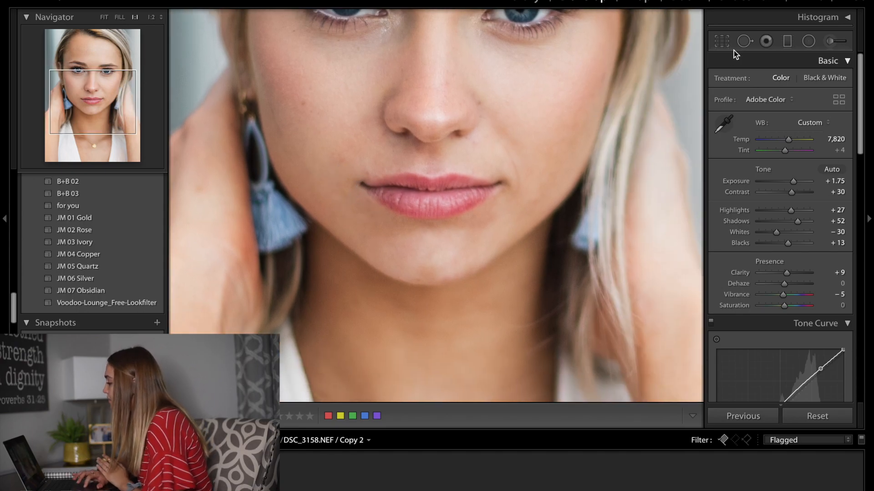
{"action": "left_click", "coordinate": [744, 41]}
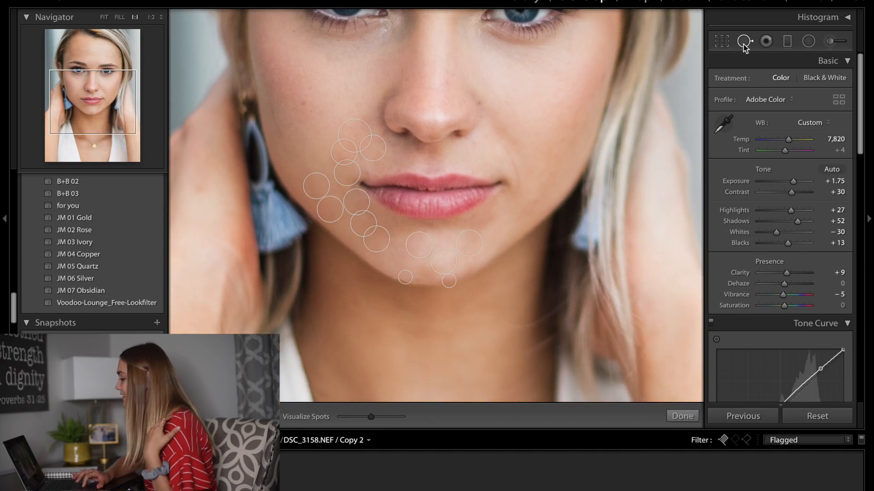
{"action": "left_click", "coordinate": [425, 269]}
{"action": "left_click_drag", "start_coordinate": [390, 262], "coordinate": [449, 256]}
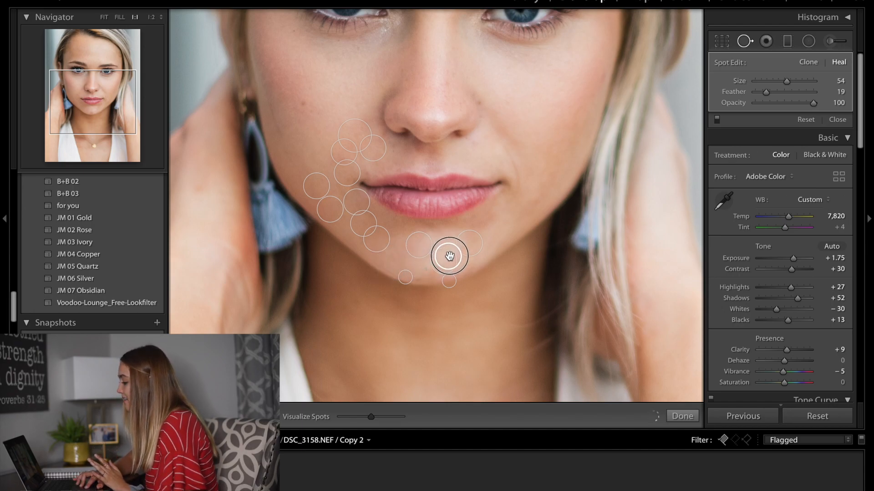
{"action": "left_click", "coordinate": [682, 416]}
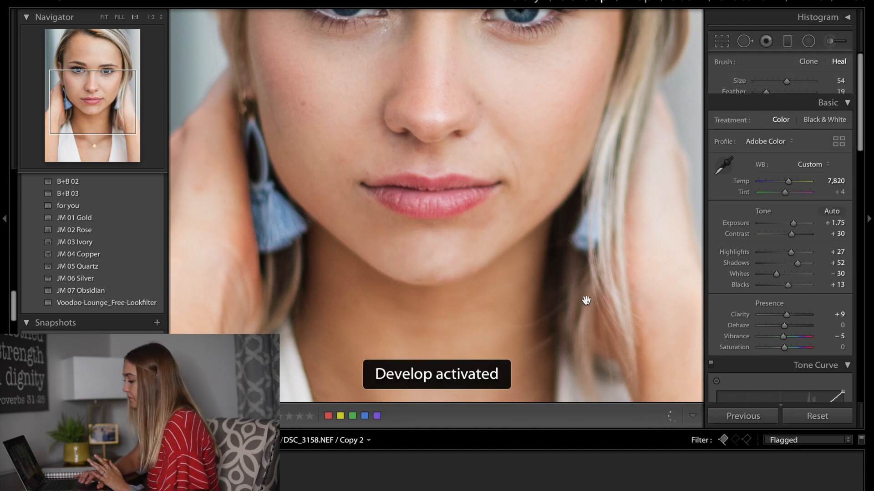
Heal the line of marks from beside the subject's left mouth corner up the smile line with a size 36 brush.
{"action": "left_click_drag", "start_coordinate": [585, 302], "coordinate": [589, 355]}
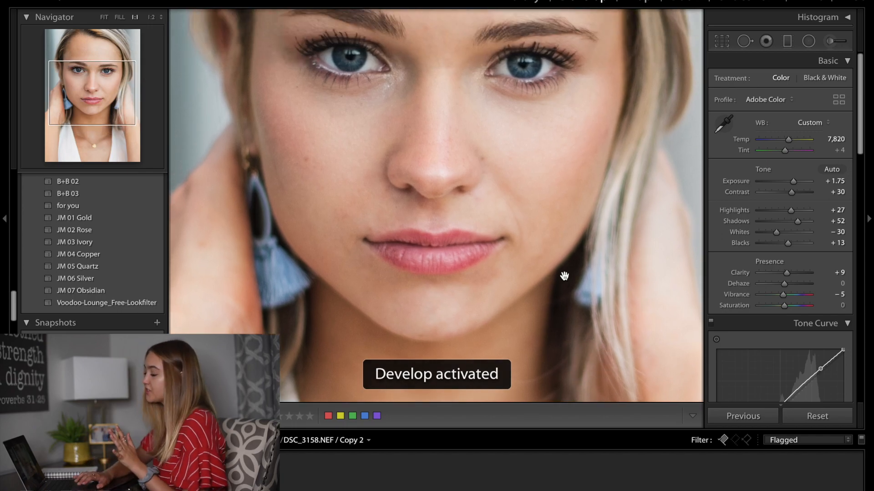
{"action": "key", "text": "super+equal"}
{"action": "left_click_drag", "start_coordinate": [564, 276], "coordinate": [499, 248]}
{"action": "key", "text": "q"}
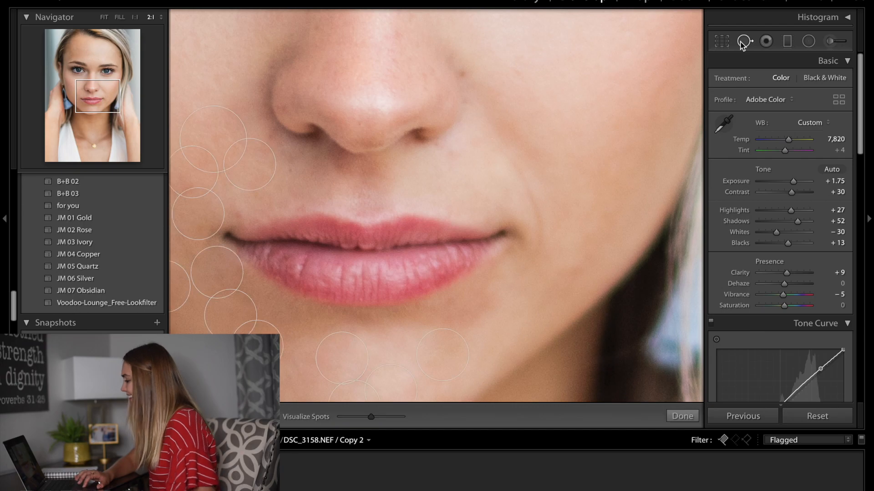
{"action": "left_click", "coordinate": [540, 244]}
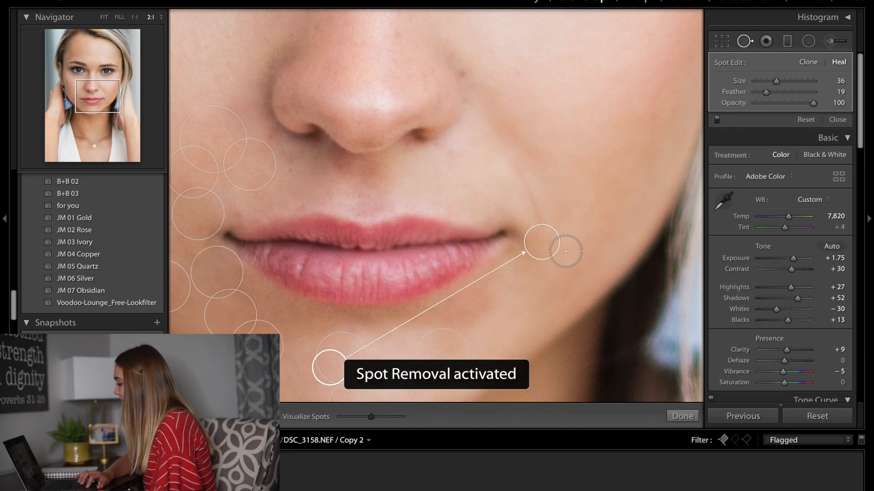
{"action": "left_click", "coordinate": [538, 210]}
{"action": "left_click", "coordinate": [525, 186]}
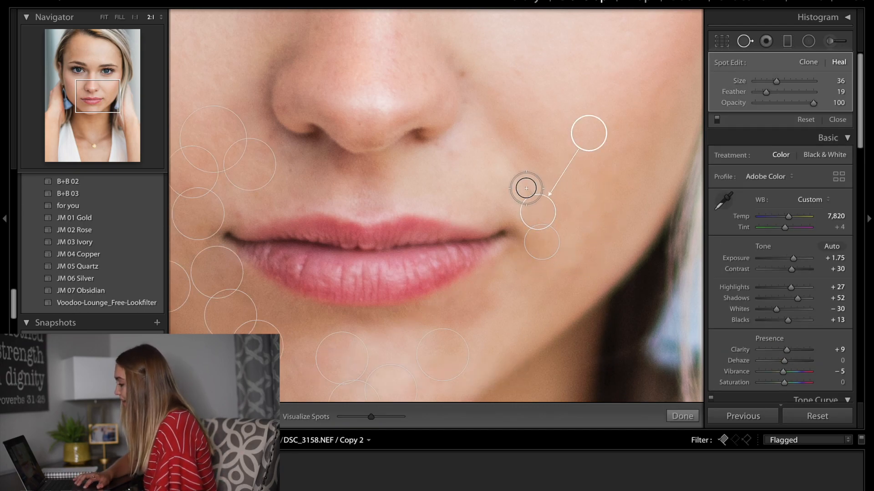
{"action": "left_click", "coordinate": [512, 167]}
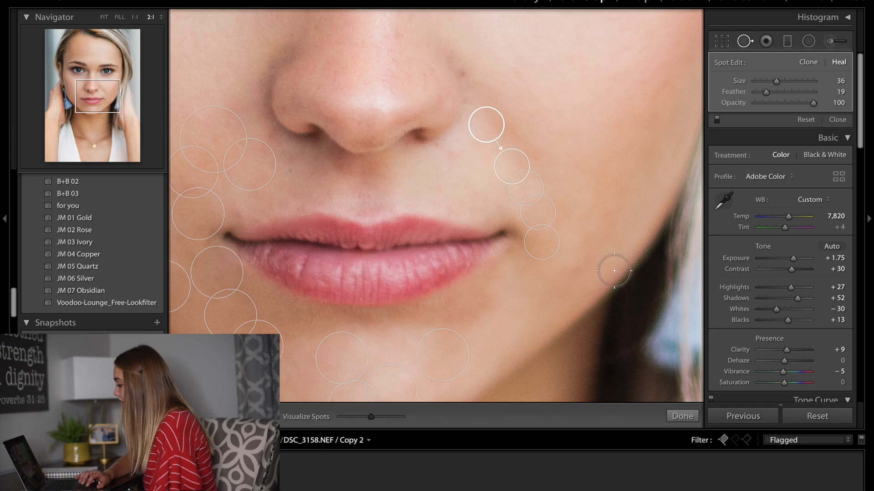
Heal the blemishes on the subject's lower left cheek with the size 36 brush, sampling skin just above the first one.
{"action": "left_click", "coordinate": [579, 267]}
{"action": "left_click_drag", "start_coordinate": [602, 231], "coordinate": [574, 228]}
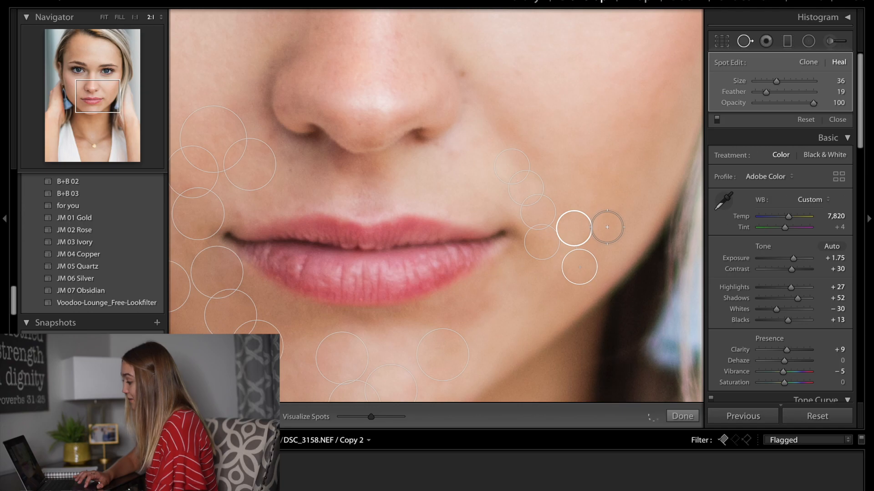
{"action": "left_click", "coordinate": [606, 227]}
{"action": "left_click", "coordinate": [681, 416]}
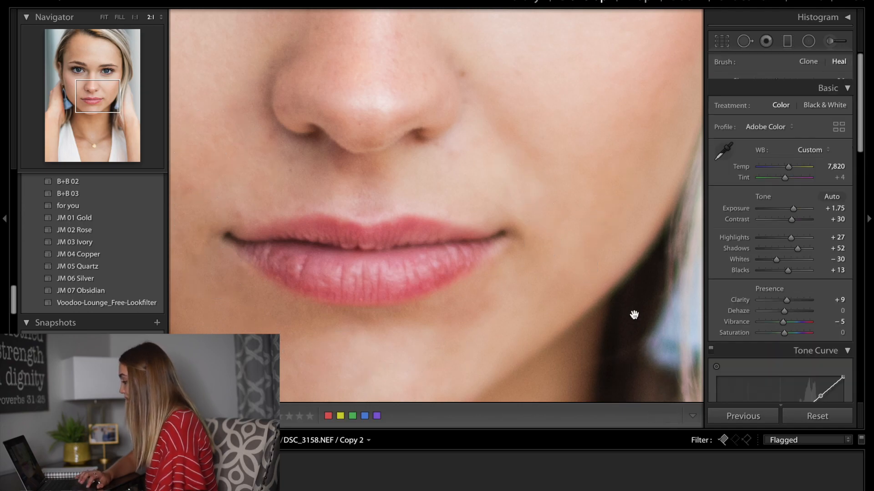
Heal the spot on the bridge of the nose with the size 36 brush, sampling clear skin beside it on the nose.
{"action": "left_click", "coordinate": [633, 314]}
{"action": "left_click_drag", "start_coordinate": [581, 267], "coordinate": [602, 273]}
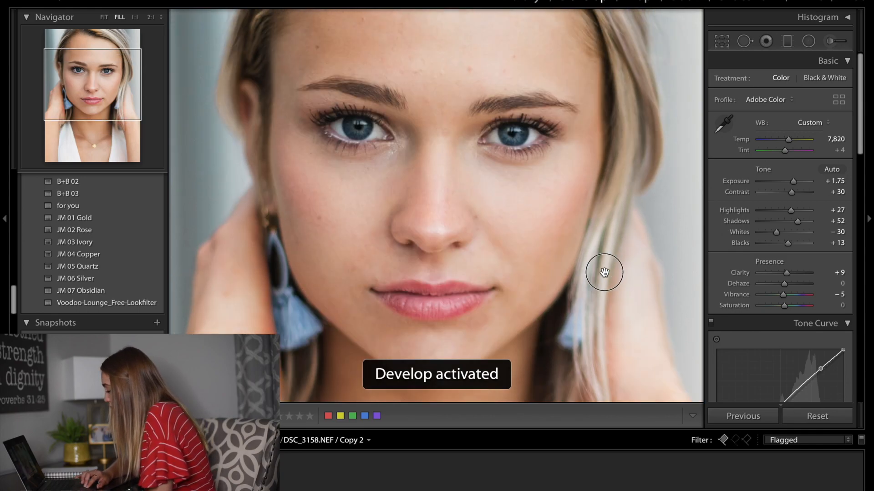
{"action": "left_click_drag", "start_coordinate": [474, 178], "coordinate": [472, 235]}
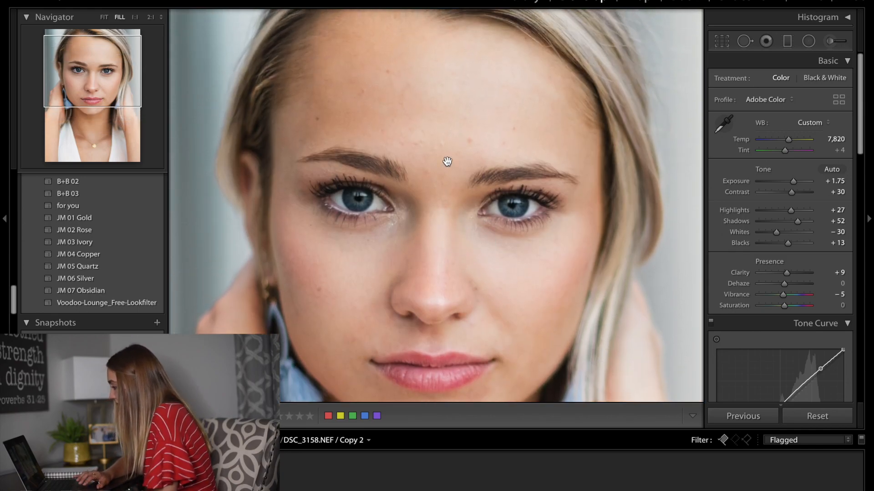
{"action": "key", "text": "super+minus"}
{"action": "key", "text": "super+minus"}
{"action": "key", "text": "super+equal"}
{"action": "key", "text": "super+equal"}
{"action": "key", "text": "super+equal"}
{"action": "key", "text": "super+equal"}
{"action": "key", "text": "super+equal"}
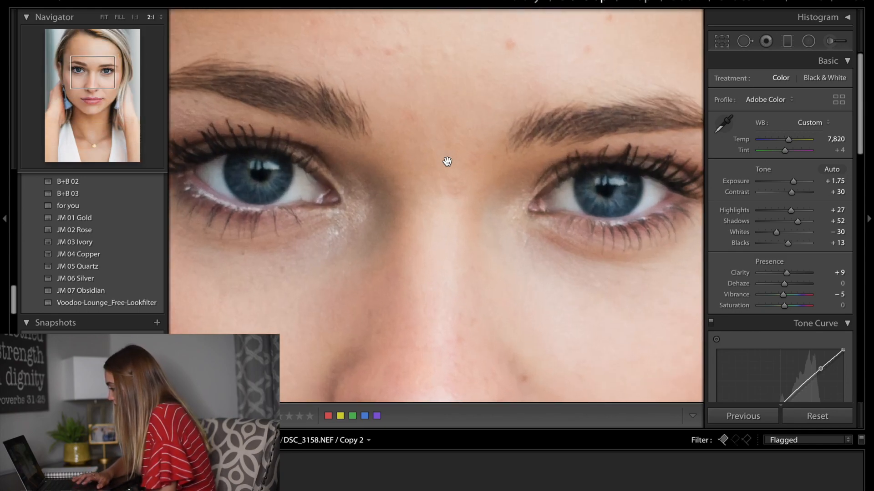
{"action": "left_click_drag", "start_coordinate": [447, 161], "coordinate": [449, 219]}
{"action": "left_click", "coordinate": [744, 41]}
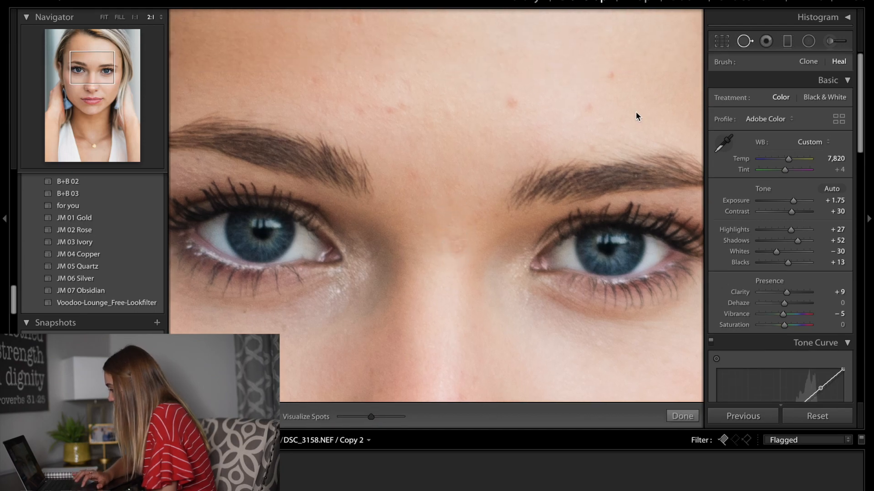
{"action": "left_click", "coordinate": [455, 249]}
{"action": "left_click_drag", "start_coordinate": [570, 303], "coordinate": [430, 271]}
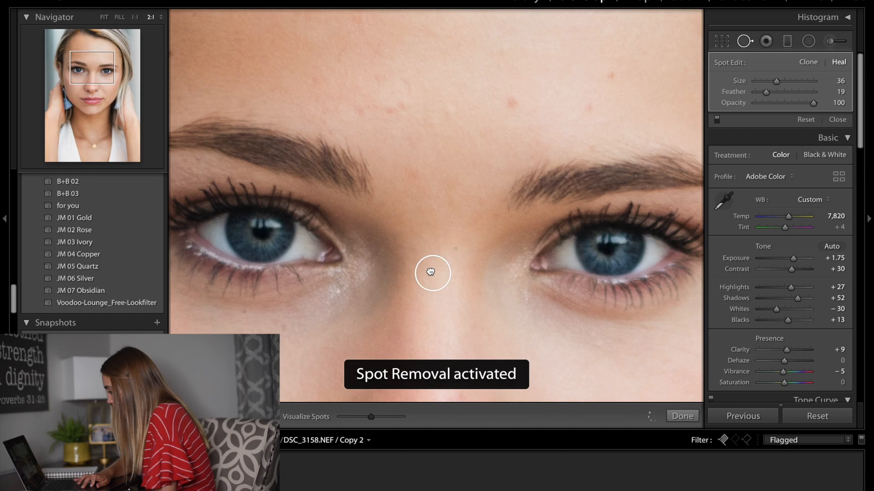
Heal the blemishes between the eyebrows and across the middle of the forehead with the size 36 Heal brush.
{"action": "left_click", "coordinate": [409, 165]}
{"action": "left_click", "coordinate": [510, 106]}
{"action": "left_click", "coordinate": [403, 100]}
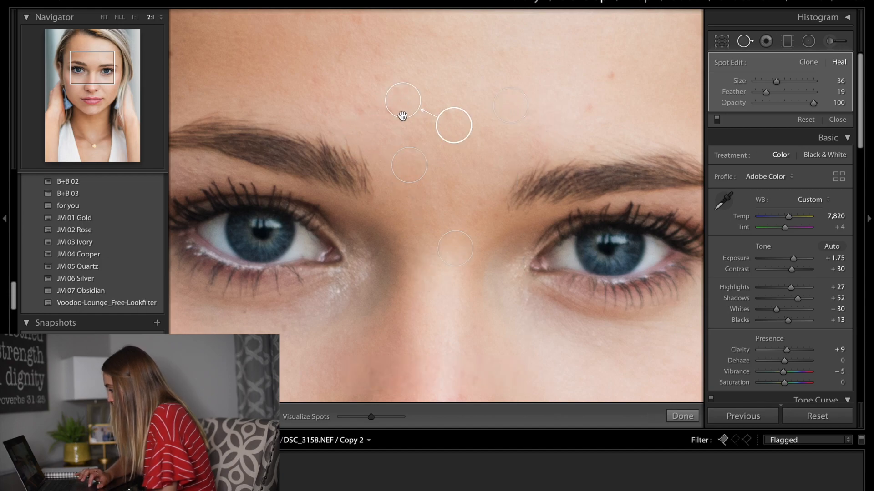
{"action": "left_click", "coordinate": [359, 106]}
{"action": "left_click", "coordinate": [405, 55]}
Heal a larger patch on the upper centre of the forehead with a size 75 brush, sampling the skin directly above it.
{"action": "key", "text": "ctrl+minus"}
{"action": "scroll", "coordinate": [396, 114], "scroll_direction": "up", "scroll_amount": 5}
{"action": "left_click", "coordinate": [399, 68]}
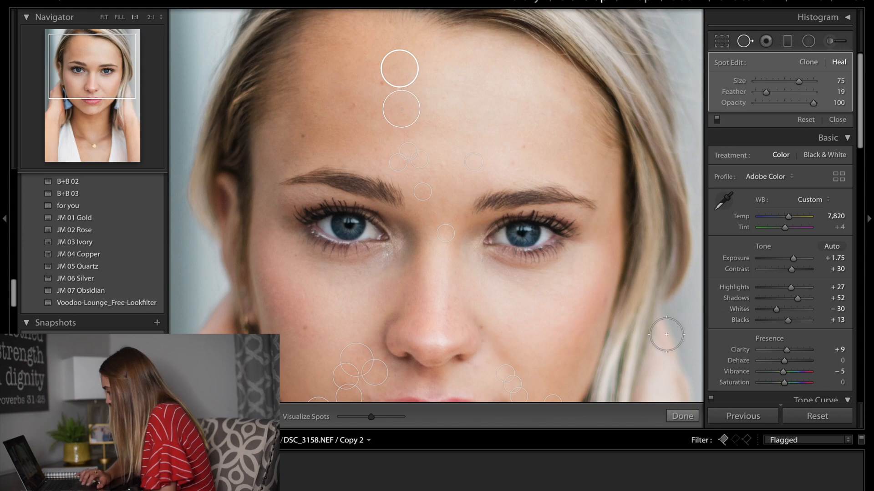
{"action": "left_click", "coordinate": [682, 416]}
{"action": "scroll", "coordinate": [616, 215], "scroll_direction": "down", "scroll_amount": 5}
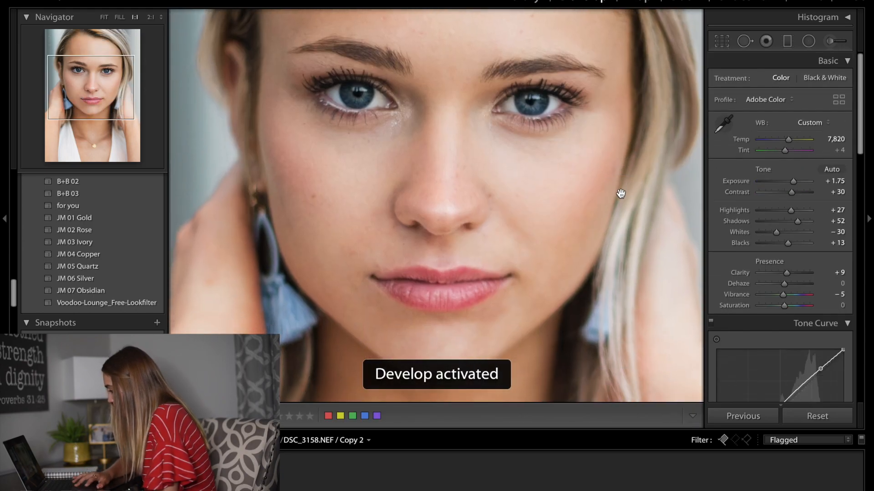
Paint an Adjustment Brush mask under the subject's left eye at size 10 and feather 46, checking its coverage with the mask overlay.
{"action": "left_click", "coordinate": [831, 42]}
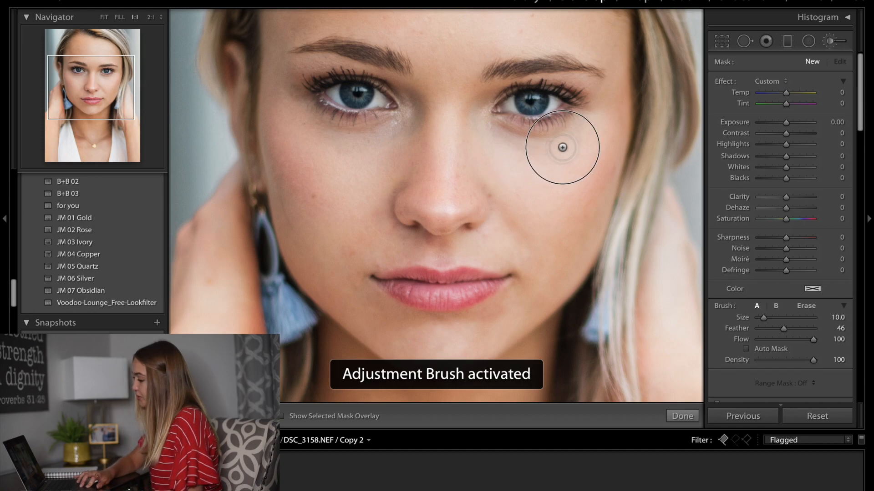
{"action": "left_click", "coordinate": [576, 140]}
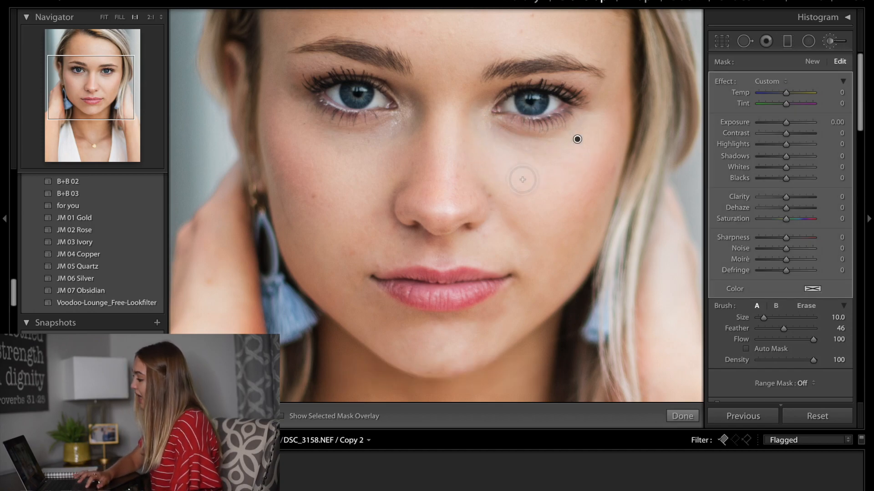
{"action": "key", "text": "o"}
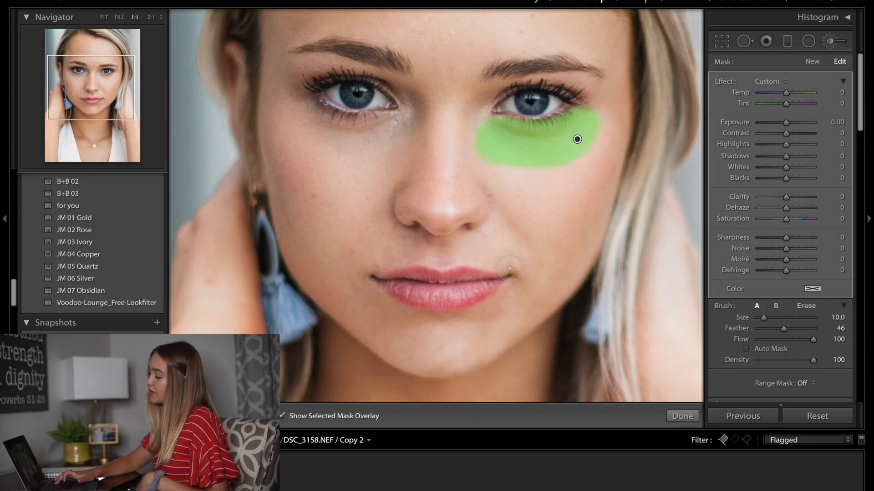
{"action": "key", "text": "o"}
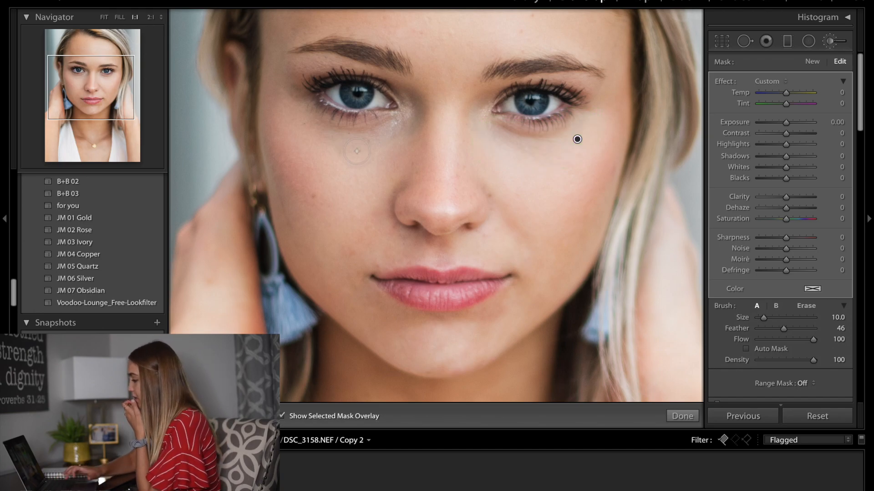
Extend the brush mask under the subject's right eye and lower the clarity of the under-eye mask to −37.
{"action": "mouse_move", "coordinate": [384, 146]}
{"action": "left_mouse_down"}
{"action": "mouse_move", "coordinate": [328, 140]}
{"action": "mouse_move", "coordinate": [300, 117]}
{"action": "mouse_move", "coordinate": [344, 134]}
{"action": "mouse_move", "coordinate": [394, 136]}
{"action": "mouse_move", "coordinate": [323, 137]}
{"action": "mouse_move", "coordinate": [298, 112]}
{"action": "mouse_move", "coordinate": [312, 129]}
{"action": "mouse_move", "coordinate": [373, 142]}
{"action": "mouse_move", "coordinate": [333, 142]}
{"action": "left_mouse_up"}
{"action": "key", "text": "o"}
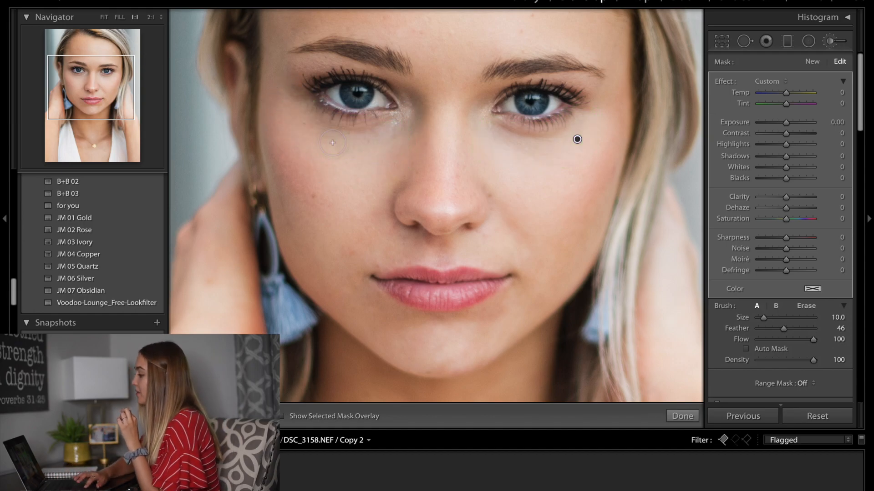
{"action": "left_click", "coordinate": [772, 197]}
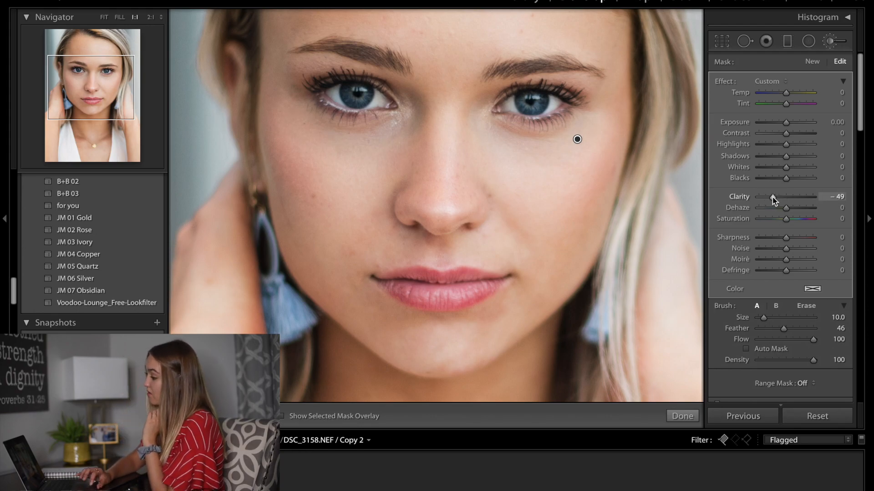
{"action": "mouse_move", "coordinate": [500, 173]}
{"action": "left_mouse_down"}
{"action": "mouse_move", "coordinate": [511, 226]}
{"action": "mouse_move", "coordinate": [507, 199]}
{"action": "mouse_move", "coordinate": [519, 174]}
{"action": "mouse_move", "coordinate": [538, 292]}
{"action": "mouse_move", "coordinate": [578, 240]}
{"action": "mouse_move", "coordinate": [604, 156]}
{"action": "mouse_move", "coordinate": [554, 188]}
{"action": "mouse_move", "coordinate": [556, 150]}
{"action": "mouse_move", "coordinate": [557, 284]}
{"action": "mouse_move", "coordinate": [528, 321]}
{"action": "mouse_move", "coordinate": [446, 351]}
{"action": "mouse_move", "coordinate": [471, 350]}
{"action": "mouse_move", "coordinate": [447, 363]}
{"action": "mouse_move", "coordinate": [396, 354]}
{"action": "mouse_move", "coordinate": [458, 352]}
{"action": "mouse_move", "coordinate": [428, 332]}
{"action": "mouse_move", "coordinate": [498, 317]}
{"action": "mouse_move", "coordinate": [538, 278]}
{"action": "mouse_move", "coordinate": [464, 358]}
{"action": "mouse_move", "coordinate": [423, 371]}
{"action": "mouse_move", "coordinate": [353, 336]}
{"action": "mouse_move", "coordinate": [318, 273]}
{"action": "mouse_move", "coordinate": [394, 334]}
{"action": "mouse_move", "coordinate": [340, 277]}
{"action": "mouse_move", "coordinate": [348, 295]}
{"action": "mouse_move", "coordinate": [343, 230]}
{"action": "mouse_move", "coordinate": [350, 285]}
{"action": "mouse_move", "coordinate": [324, 243]}
{"action": "mouse_move", "coordinate": [309, 180]}
{"action": "mouse_move", "coordinate": [328, 257]}
{"action": "mouse_move", "coordinate": [286, 171]}
{"action": "mouse_move", "coordinate": [283, 227]}
{"action": "mouse_move", "coordinate": [293, 121]}
{"action": "mouse_move", "coordinate": [304, 156]}
{"action": "mouse_move", "coordinate": [286, 123]}
{"action": "mouse_move", "coordinate": [375, 147]}
{"action": "mouse_move", "coordinate": [365, 216]}
{"action": "mouse_move", "coordinate": [382, 247]}
{"action": "mouse_move", "coordinate": [448, 247]}
{"action": "mouse_move", "coordinate": [395, 252]}
{"action": "mouse_move", "coordinate": [560, 240]}
{"action": "mouse_move", "coordinate": [528, 235]}
{"action": "mouse_move", "coordinate": [520, 215]}
{"action": "mouse_move", "coordinate": [543, 204]}
{"action": "left_mouse_up"}
{"action": "mouse_move", "coordinate": [439, 182]}
{"action": "left_mouse_down"}
{"action": "mouse_move", "coordinate": [423, 190]}
{"action": "mouse_move", "coordinate": [461, 167]}
{"action": "mouse_move", "coordinate": [453, 173]}
{"action": "left_mouse_up"}
{"action": "key", "text": "super+minus"}
{"action": "mouse_move", "coordinate": [431, 105]}
{"action": "left_mouse_down"}
{"action": "mouse_move", "coordinate": [418, 116]}
{"action": "mouse_move", "coordinate": [379, 101]}
{"action": "mouse_move", "coordinate": [381, 84]}
{"action": "mouse_move", "coordinate": [384, 101]}
{"action": "mouse_move", "coordinate": [367, 110]}
{"action": "mouse_move", "coordinate": [447, 105]}
{"action": "mouse_move", "coordinate": [402, 99]}
{"action": "mouse_move", "coordinate": [454, 126]}
{"action": "mouse_move", "coordinate": [492, 112]}
{"action": "mouse_move", "coordinate": [529, 133]}
{"action": "mouse_move", "coordinate": [491, 88]}
{"action": "mouse_move", "coordinate": [408, 91]}
{"action": "left_mouse_up"}
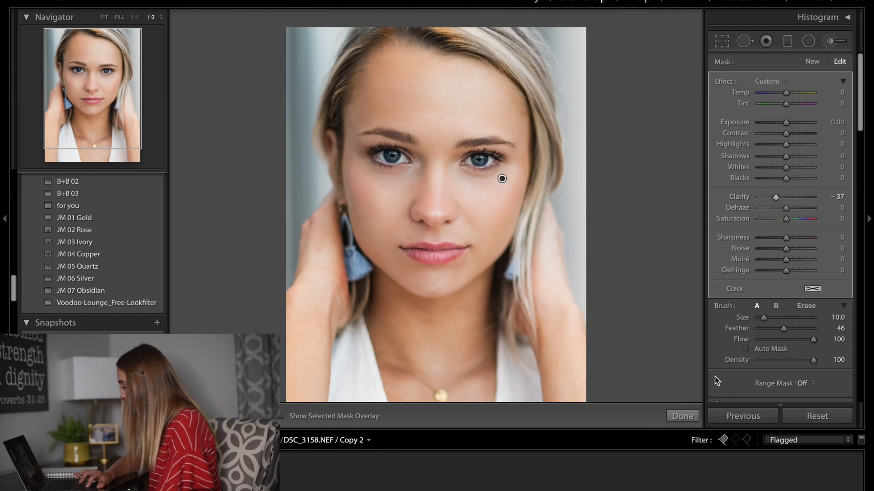
{"action": "left_click", "coordinate": [682, 416]}
Compare the whole portrait before and after the edits.
{"action": "left_click", "coordinate": [551, 179]}
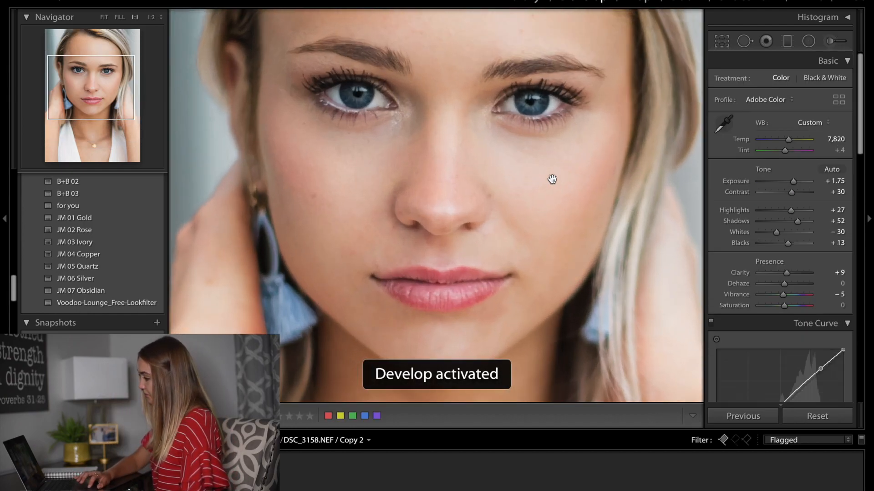
{"action": "left_click", "coordinate": [104, 17]}
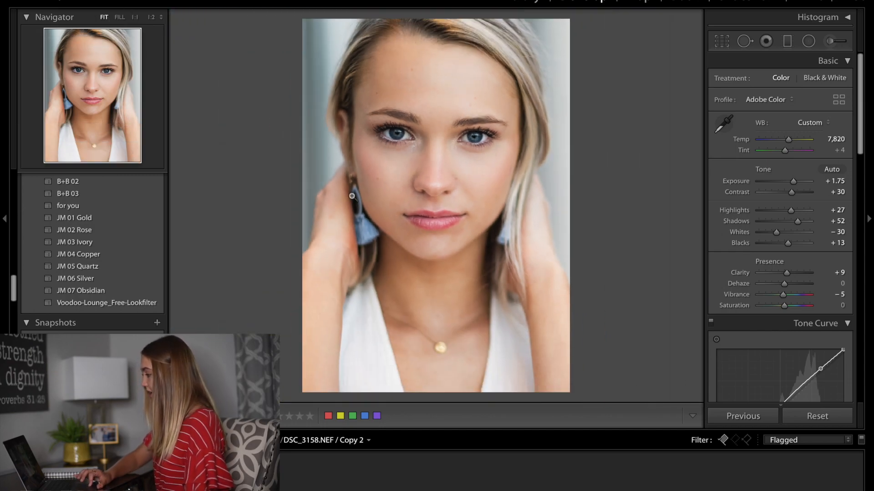
{"action": "key", "text": "backslash"}
{"action": "key", "text": "backslash"}
{"action": "key", "text": "backslash"}
{"action": "key", "text": "backslash"}
{"action": "key", "text": "backslash"}
{"action": "key", "text": "backslash"}
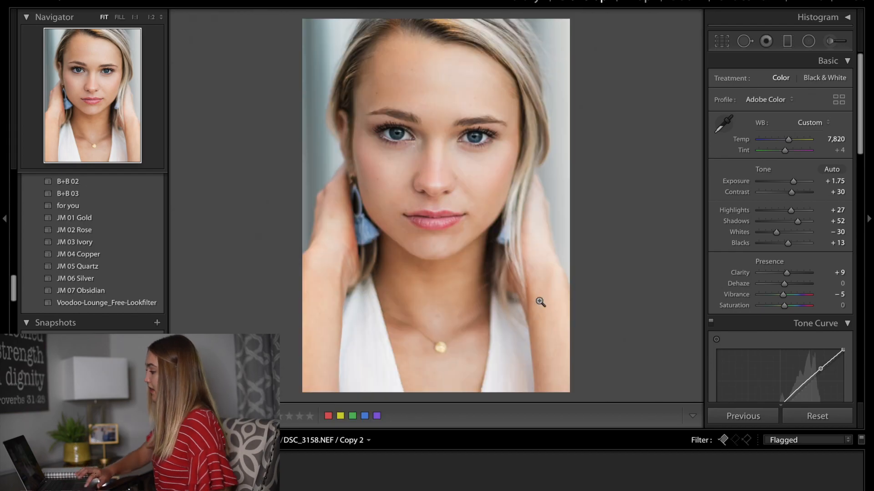
Paint a new Adjustment Brush mask over both eyebrows at size 4 and feather 46, and set its clarity to 22.
{"action": "left_click", "coordinate": [450, 173]}
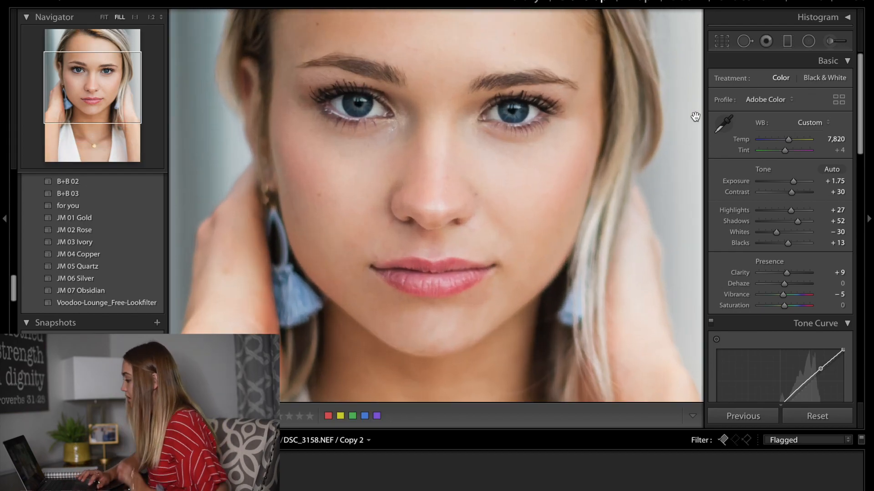
{"action": "left_click", "coordinate": [833, 38]}
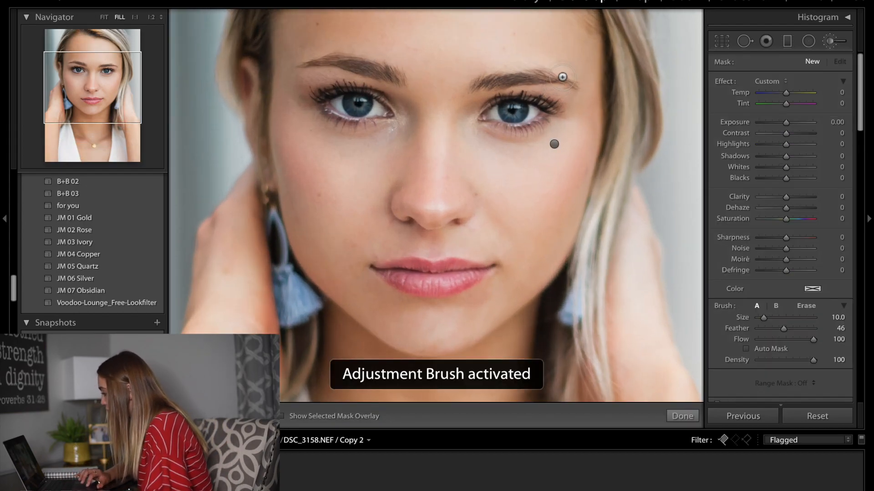
{"action": "mouse_move", "coordinate": [513, 82]}
{"action": "left_mouse_down"}
{"action": "mouse_move", "coordinate": [475, 87]}
{"action": "mouse_move", "coordinate": [568, 86]}
{"action": "left_mouse_up"}
{"action": "mouse_move", "coordinate": [336, 52]}
{"action": "left_mouse_down"}
{"action": "mouse_move", "coordinate": [393, 77]}
{"action": "mouse_move", "coordinate": [338, 59]}
{"action": "mouse_move", "coordinate": [308, 64]}
{"action": "left_mouse_up"}
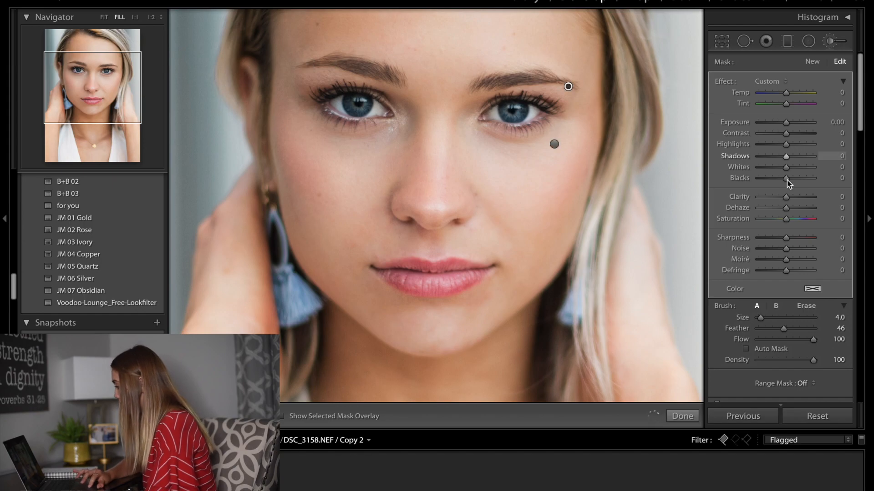
{"action": "left_click_drag", "start_coordinate": [787, 198], "coordinate": [793, 197]}
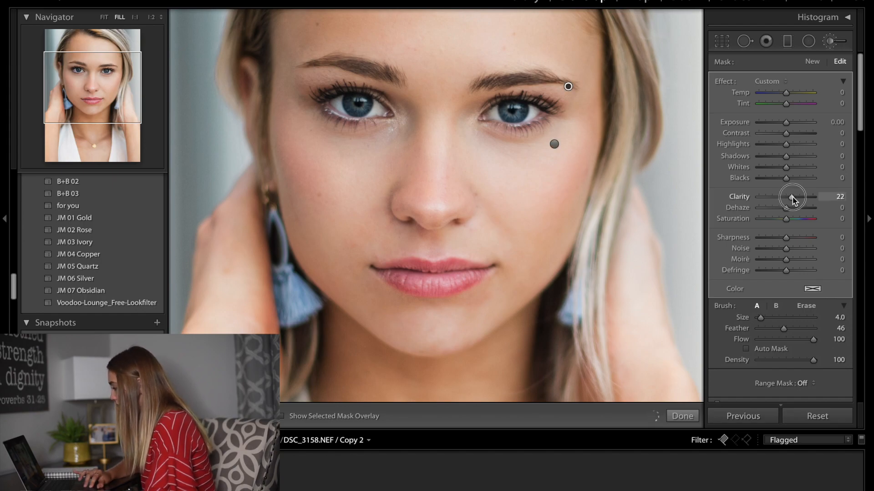
{"action": "left_click", "coordinate": [682, 416]}
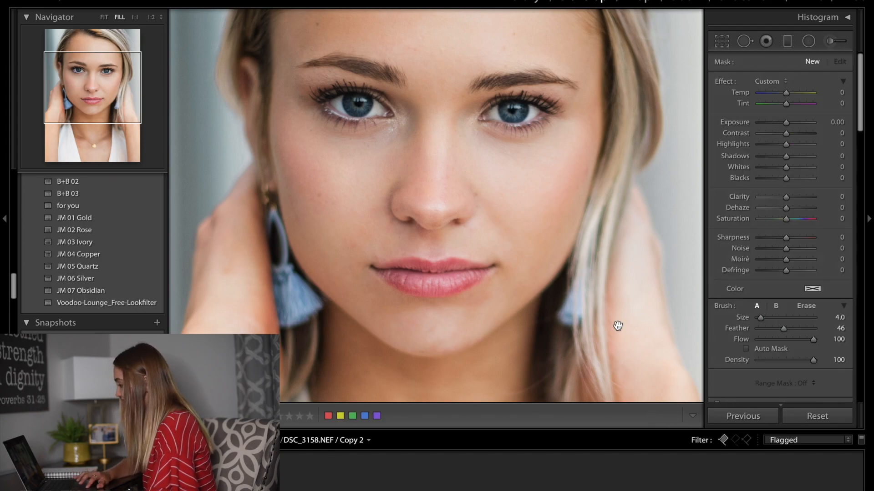
Brush a new size 5 mask on the subject's right iris with exposure 0.26, highlights 18 and clarity 9.
{"action": "left_click", "coordinate": [588, 282]}
{"action": "left_click", "coordinate": [587, 282]}
{"action": "left_click_drag", "start_coordinate": [488, 182], "coordinate": [499, 195]}
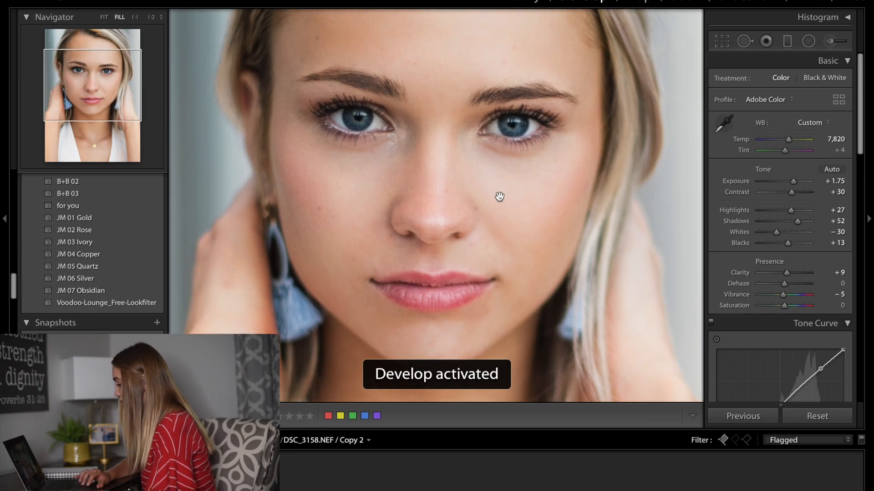
{"action": "left_click", "coordinate": [828, 41]}
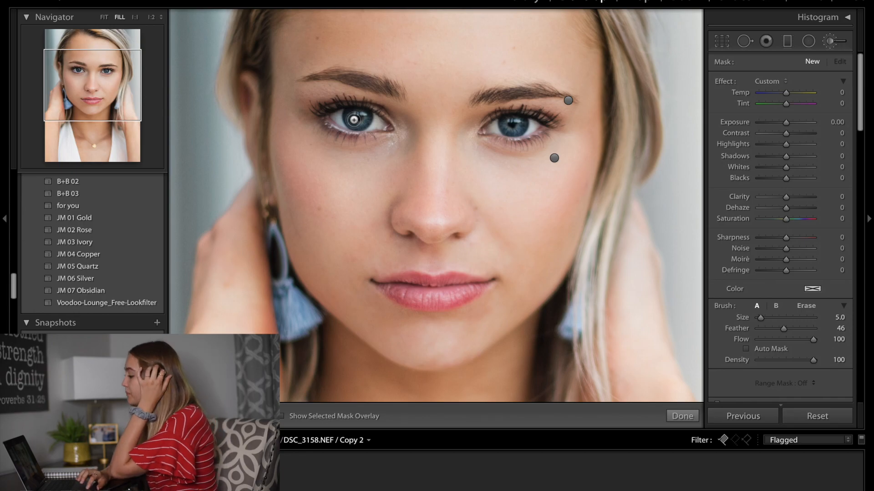
{"action": "mouse_move", "coordinate": [355, 116]}
{"action": "left_mouse_down"}
{"action": "mouse_move", "coordinate": [354, 124]}
{"action": "mouse_move", "coordinate": [350, 117]}
{"action": "mouse_move", "coordinate": [360, 114]}
{"action": "left_mouse_up"}
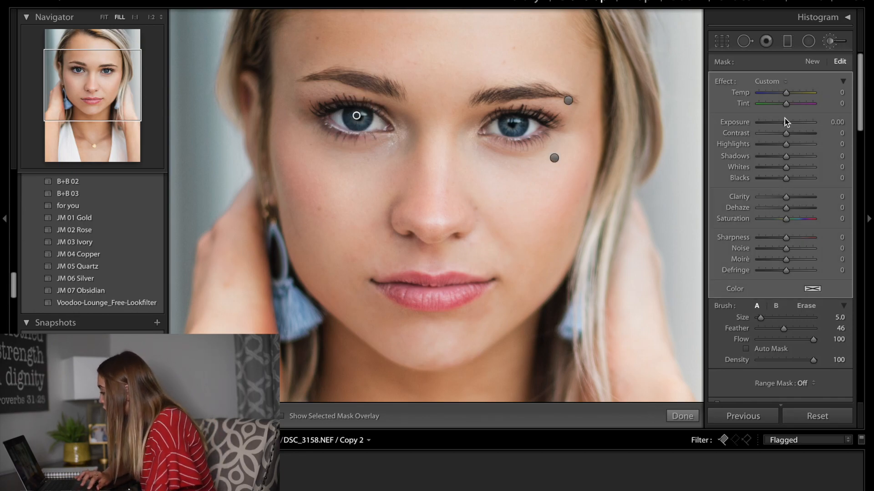
{"action": "left_click_drag", "start_coordinate": [787, 125], "coordinate": [790, 126]}
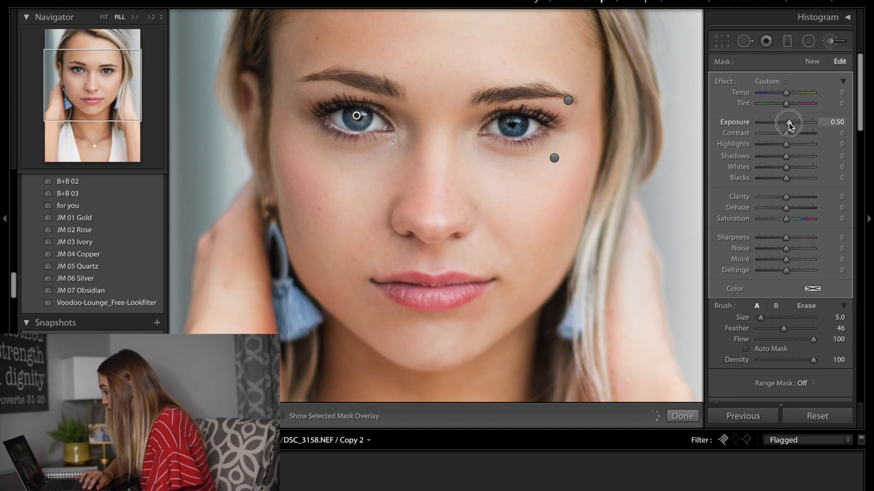
{"action": "left_click_drag", "start_coordinate": [786, 145], "coordinate": [790, 150]}
{"action": "left_click_drag", "start_coordinate": [785, 198], "coordinate": [785, 198]}
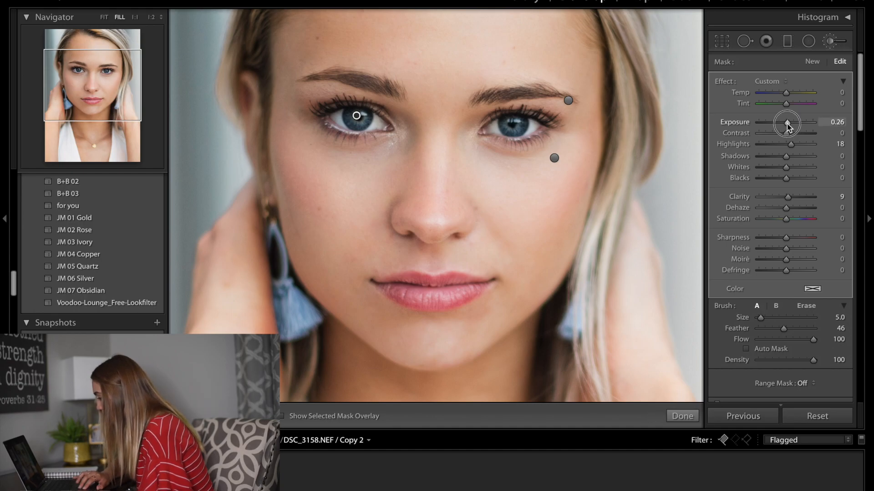
{"action": "left_click", "coordinate": [682, 415]}
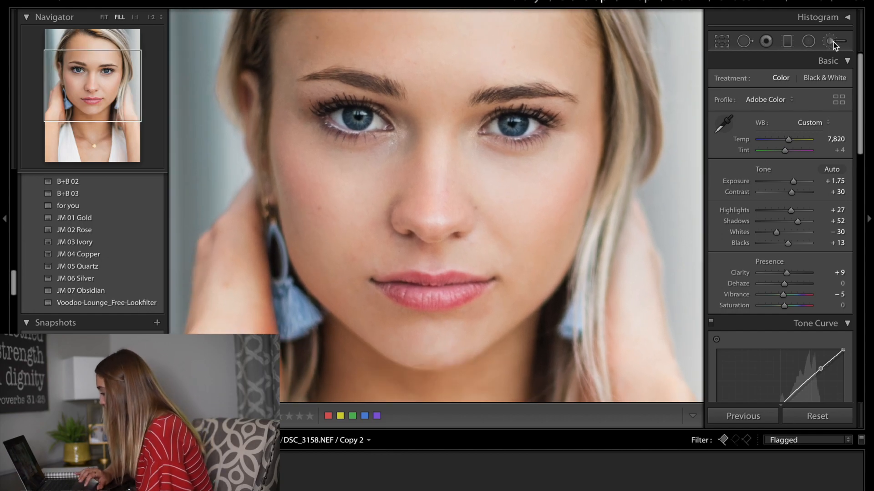
{"action": "left_click", "coordinate": [830, 41]}
{"action": "left_click", "coordinate": [356, 115]}
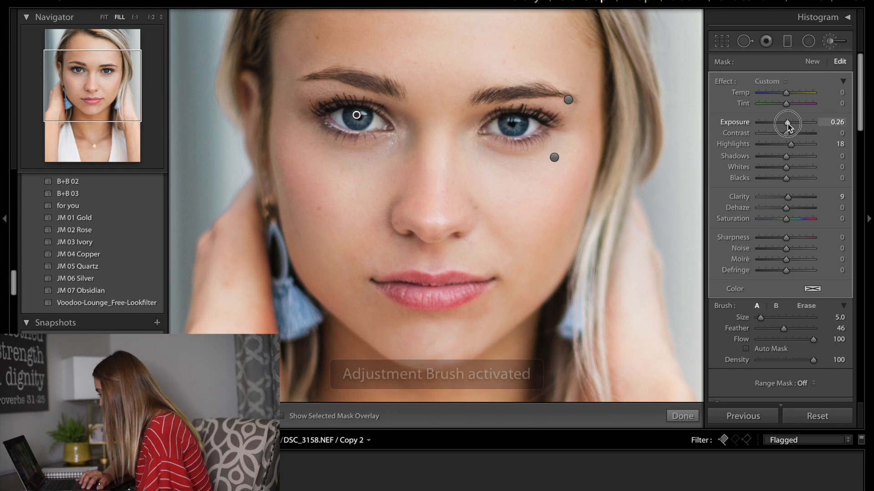
{"action": "left_click", "coordinate": [682, 417]}
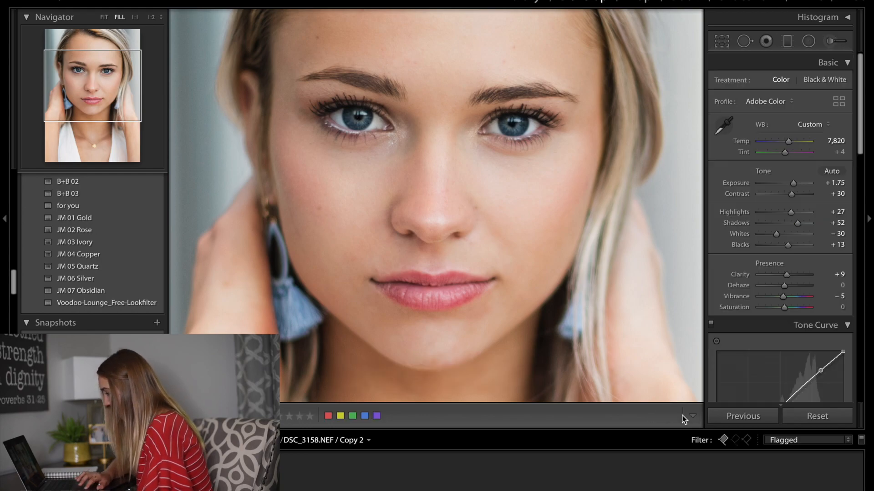
Brush a new size 5 mask on the subject's left iris with exposure 0.11 and clarity 14, and raise its highlights.
{"action": "left_click", "coordinate": [830, 41]}
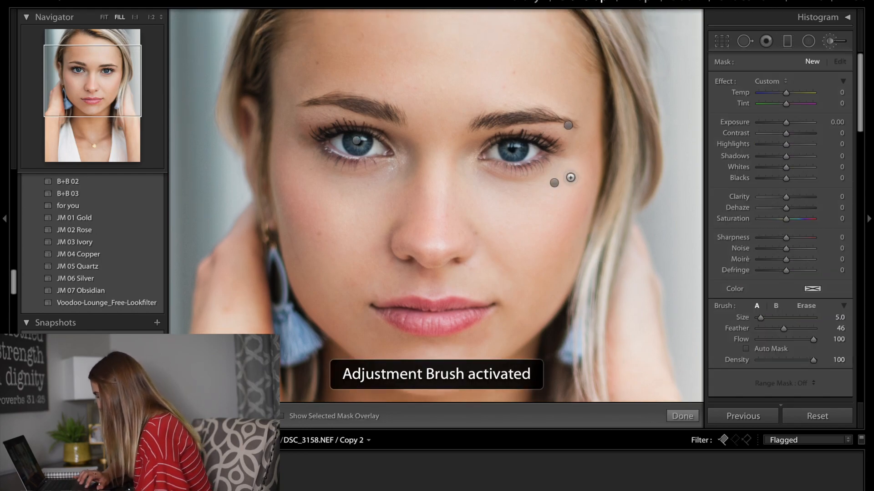
{"action": "left_click", "coordinate": [516, 148]}
{"action": "left_click_drag", "start_coordinate": [786, 124], "coordinate": [786, 125]}
{"action": "left_click_drag", "start_coordinate": [786, 199], "coordinate": [790, 198]}
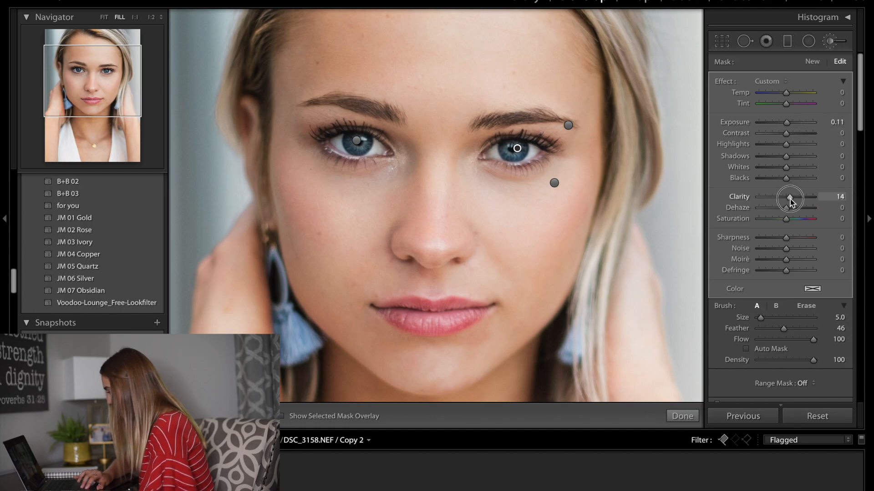
{"action": "left_click_drag", "start_coordinate": [785, 144], "coordinate": [792, 146]}
{"action": "left_click", "coordinate": [682, 416]}
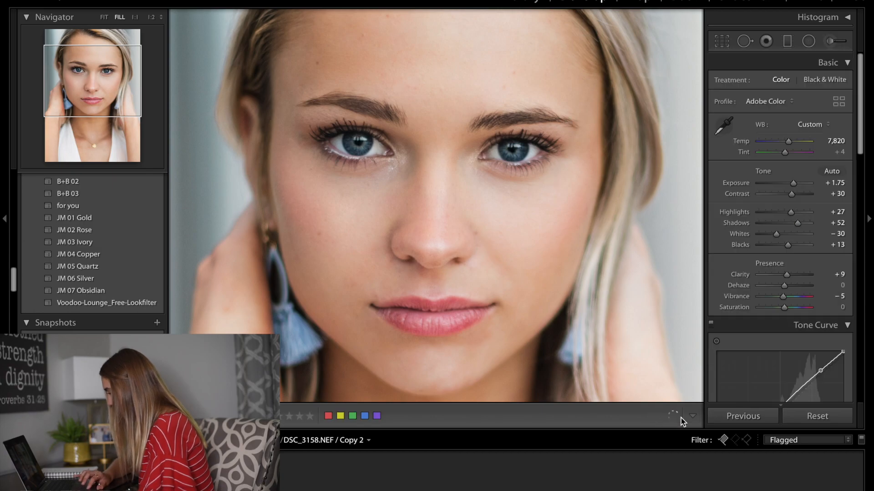
Raise the existing mask on the subject's right iris to exposure 0.37 and clarity 21.
{"action": "left_click", "coordinate": [613, 267]}
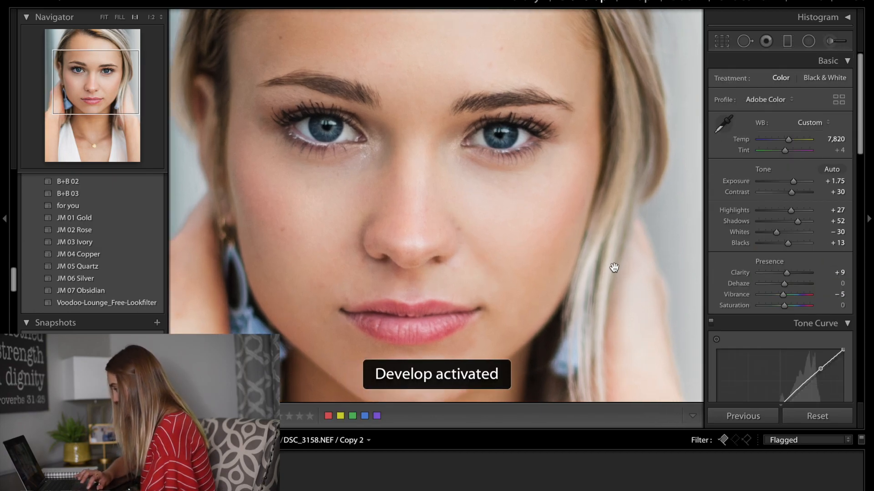
{"action": "left_click", "coordinate": [104, 17]}
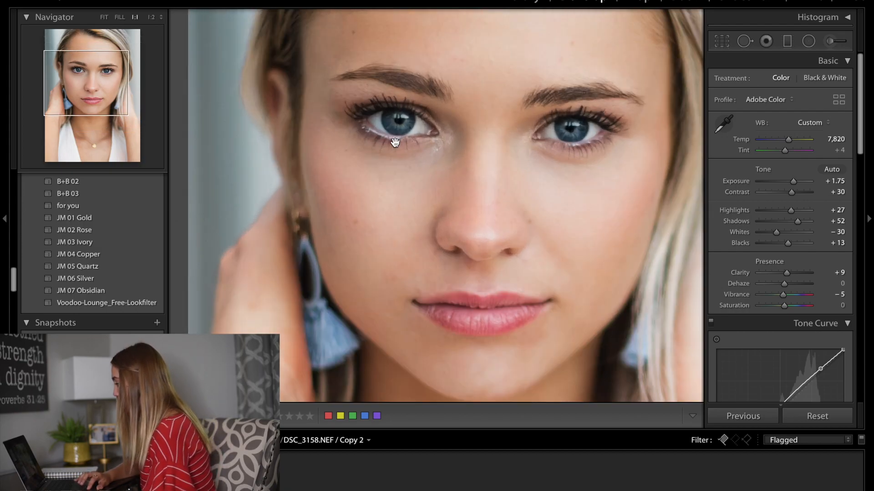
{"action": "left_click", "coordinate": [397, 145]}
{"action": "left_click", "coordinate": [829, 40]}
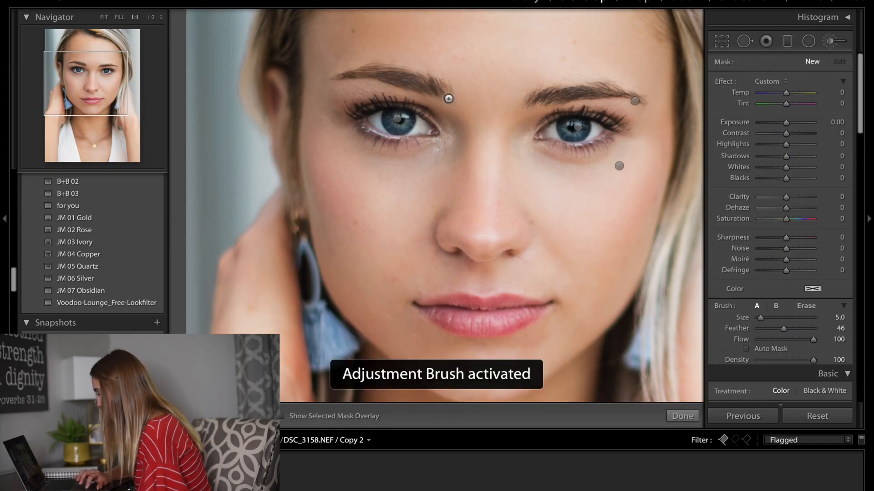
{"action": "left_click", "coordinate": [397, 118]}
{"action": "left_click_drag", "start_coordinate": [787, 124], "coordinate": [788, 123]}
{"action": "left_click_drag", "start_coordinate": [788, 197], "coordinate": [793, 200]}
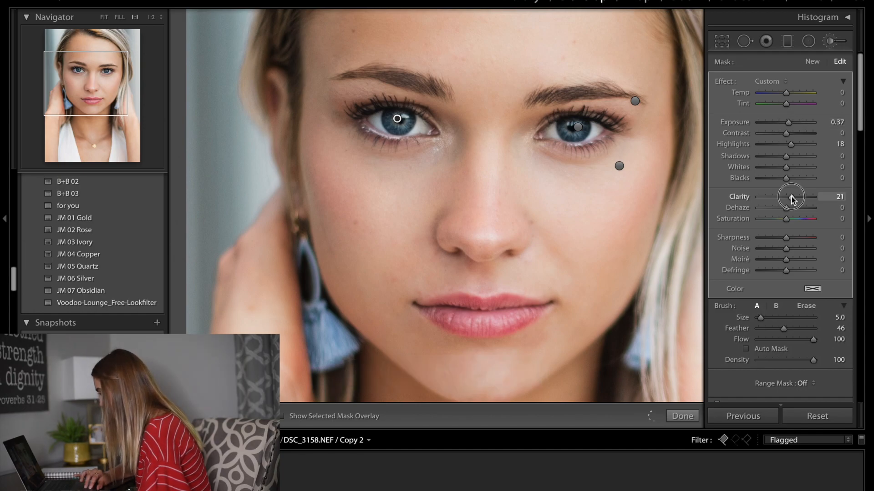
{"action": "left_click", "coordinate": [678, 417]}
Paint a new size 17 brush mask over the neck and upper chest, check its overlay, and slightly reduce its saturation.
{"action": "left_click", "coordinate": [595, 252]}
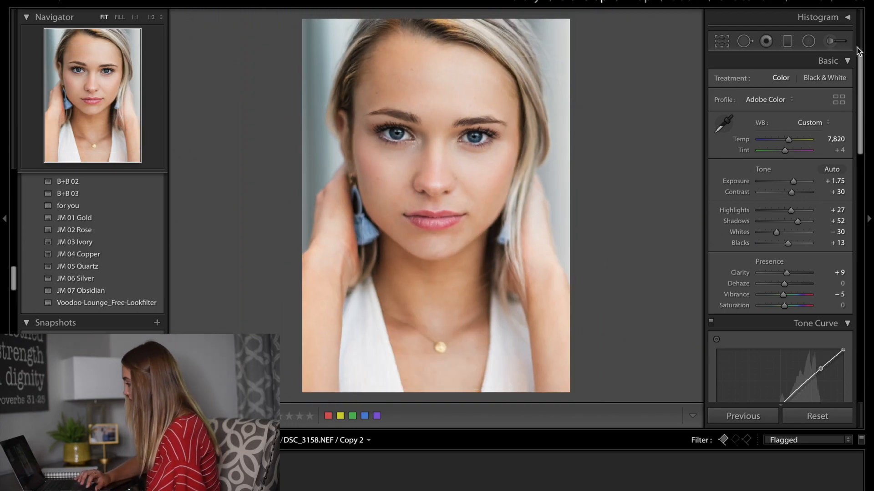
{"action": "left_click", "coordinate": [823, 41]}
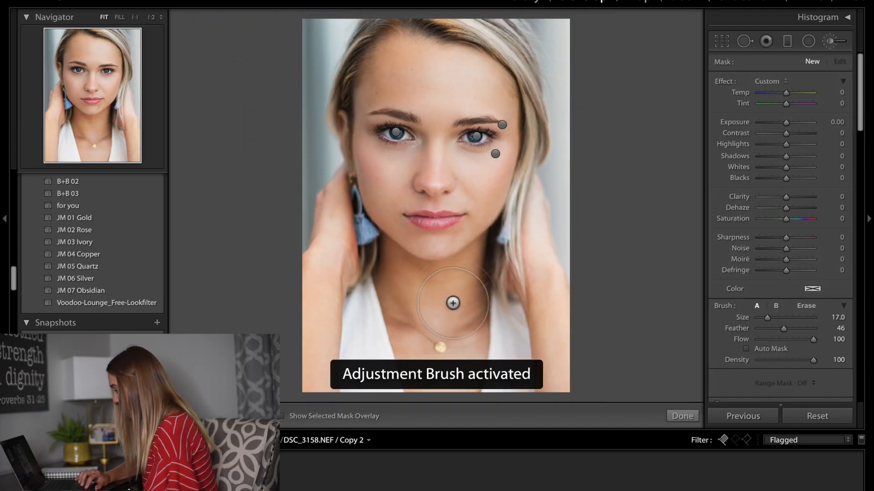
{"action": "mouse_move", "coordinate": [453, 302]}
{"action": "left_mouse_down"}
{"action": "mouse_move", "coordinate": [440, 345]}
{"action": "mouse_move", "coordinate": [416, 346]}
{"action": "mouse_move", "coordinate": [378, 277]}
{"action": "mouse_move", "coordinate": [435, 326]}
{"action": "mouse_move", "coordinate": [463, 288]}
{"action": "mouse_move", "coordinate": [458, 312]}
{"action": "mouse_move", "coordinate": [464, 287]}
{"action": "mouse_move", "coordinate": [448, 355]}
{"action": "mouse_move", "coordinate": [407, 293]}
{"action": "left_mouse_up"}
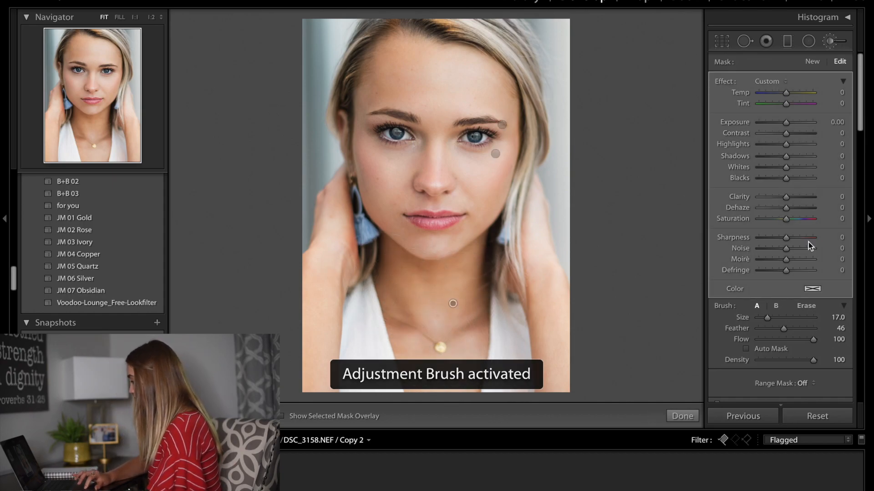
{"action": "key", "text": "o"}
{"action": "key", "text": "o"}
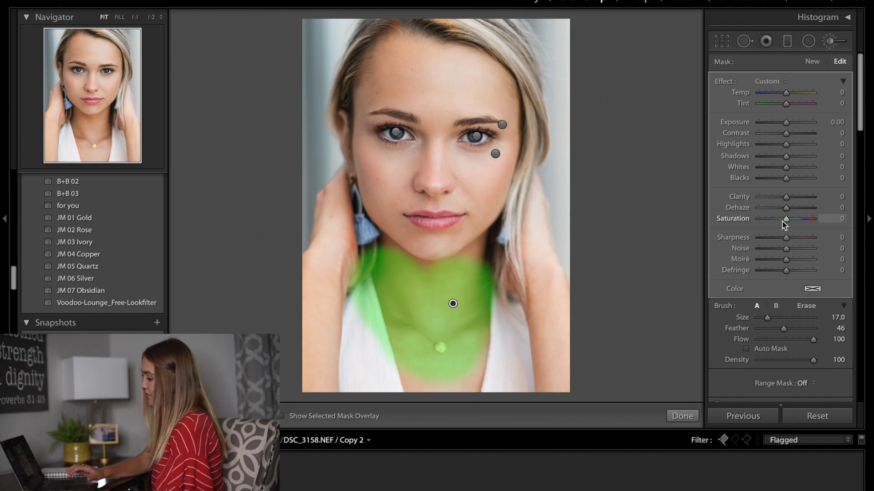
{"action": "left_click_drag", "start_coordinate": [785, 219], "coordinate": [781, 219]}
{"action": "left_click", "coordinate": [684, 416]}
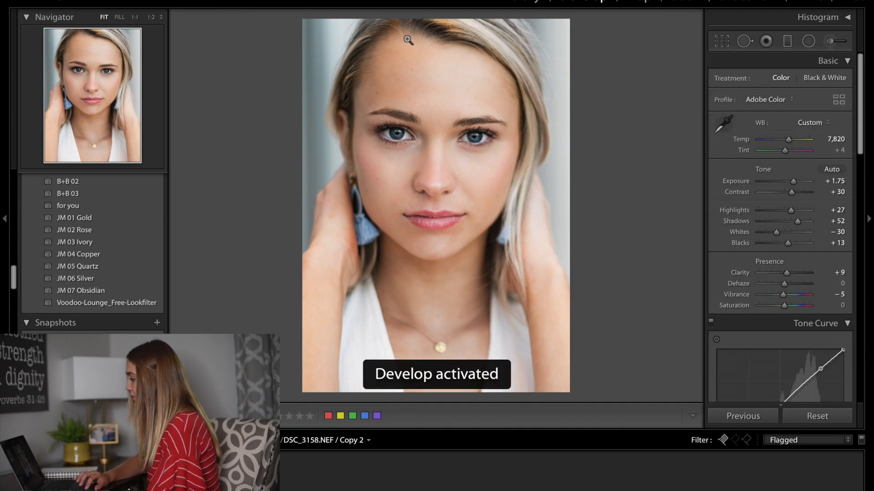
Paint a new size 6 brush mask over the orange-tinted hair near the hairline and check its overlay.
{"action": "left_click", "coordinate": [444, 26]}
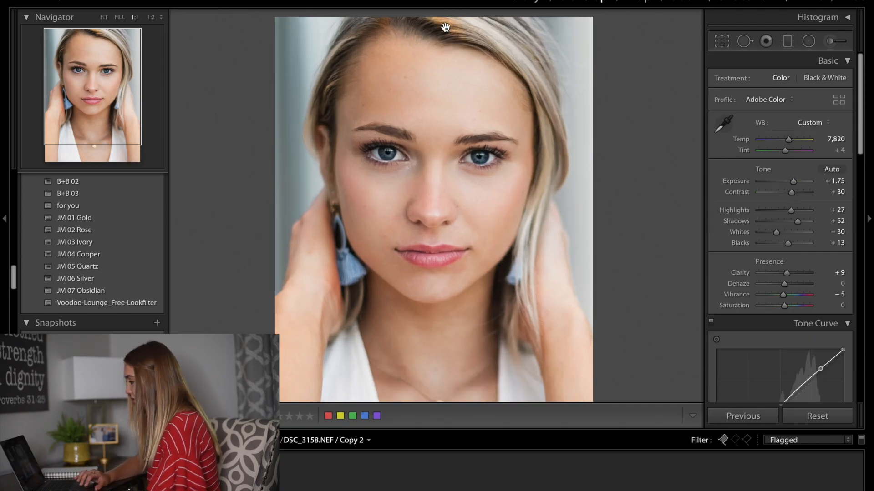
{"action": "left_click_drag", "start_coordinate": [467, 69], "coordinate": [469, 117]}
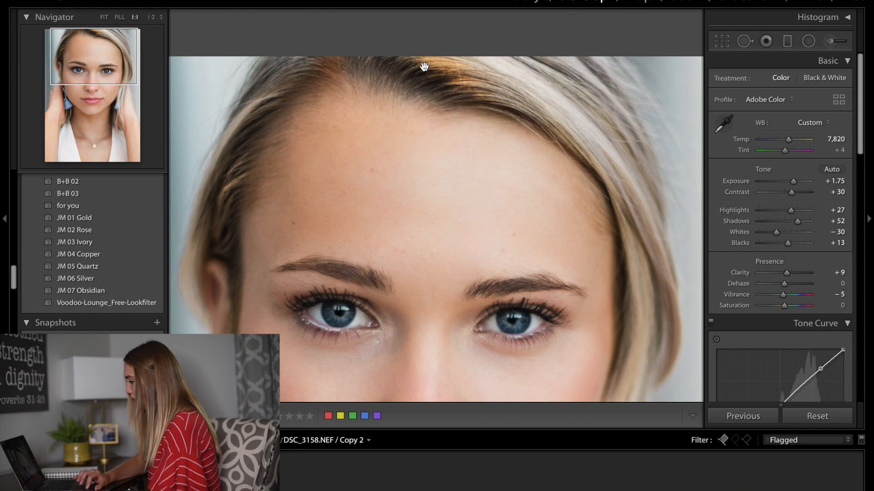
{"action": "left_click", "coordinate": [830, 41]}
{"action": "scroll", "coordinate": [447, 95], "scroll_direction": "down", "scroll_amount": 8}
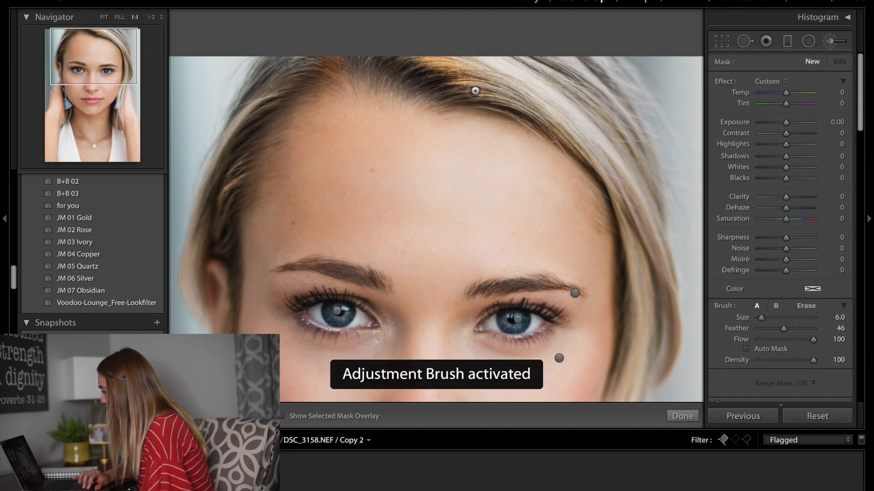
{"action": "mouse_move", "coordinate": [475, 91]}
{"action": "left_mouse_down"}
{"action": "mouse_move", "coordinate": [338, 68]}
{"action": "mouse_move", "coordinate": [324, 85]}
{"action": "mouse_move", "coordinate": [333, 67]}
{"action": "mouse_move", "coordinate": [323, 86]}
{"action": "mouse_move", "coordinate": [336, 69]}
{"action": "left_mouse_up"}
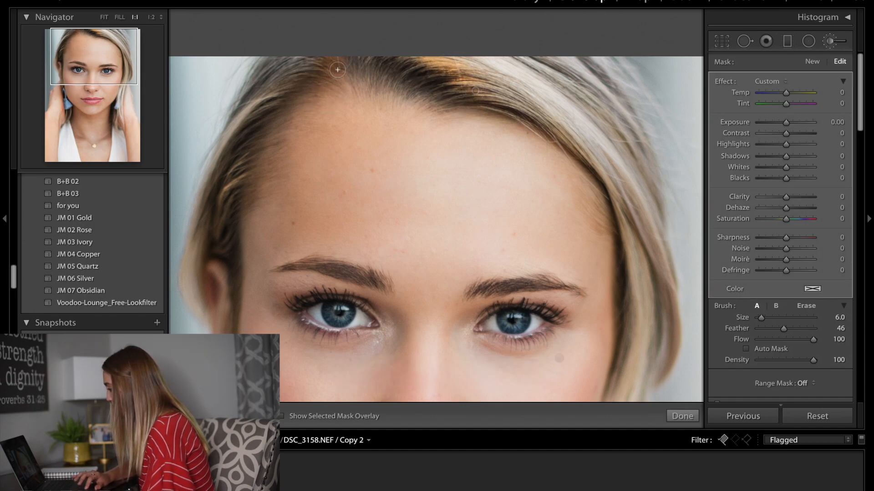
{"action": "key", "text": "o"}
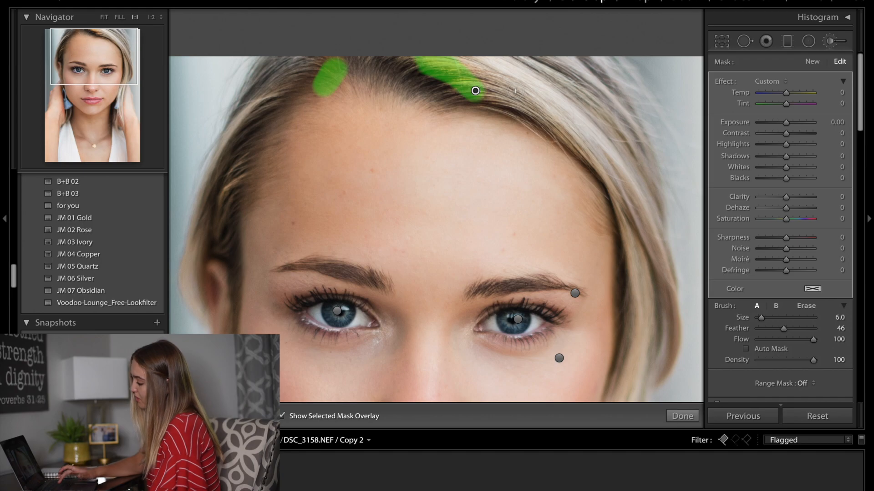
{"action": "key", "text": "o"}
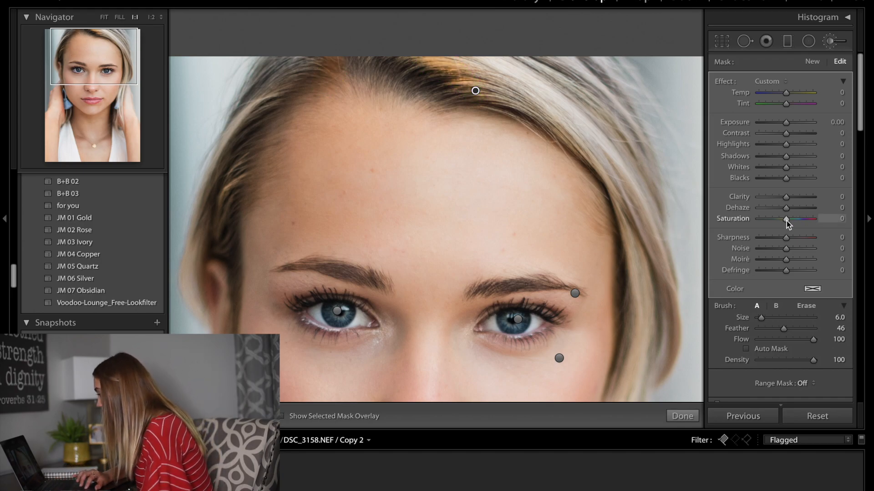
Slightly lower the hair mask's saturation and temperature, finish the brush adjustment and return to the full-image view.
{"action": "left_click_drag", "start_coordinate": [786, 220], "coordinate": [781, 223]}
{"action": "left_click_drag", "start_coordinate": [787, 93], "coordinate": [782, 98]}
{"action": "left_click", "coordinate": [684, 412]}
{"action": "left_click", "coordinate": [593, 274]}
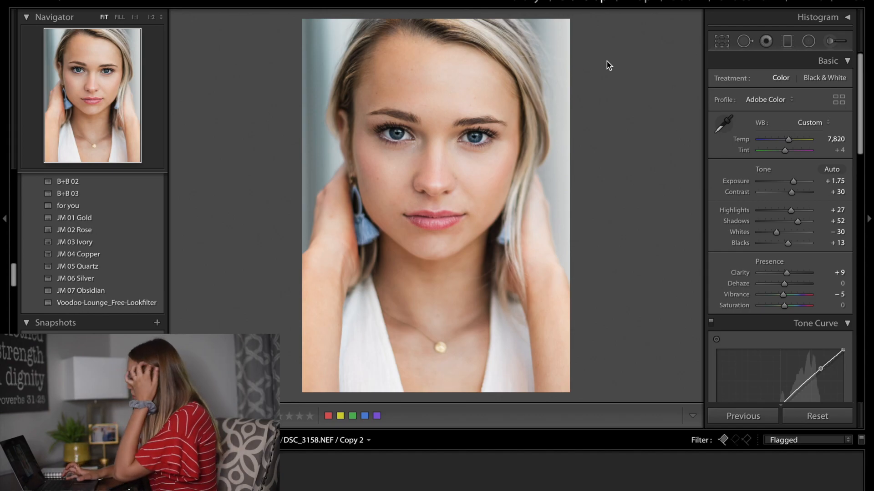
Compare the edited portrait with its original by toggling the before view, ending with both versions side by side.
{"action": "key", "text": "backslash"}
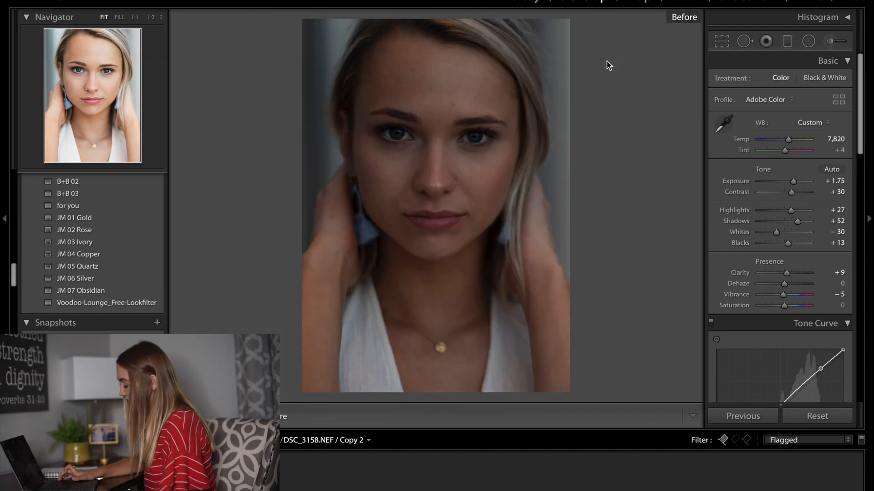
{"action": "key", "text": "backslash"}
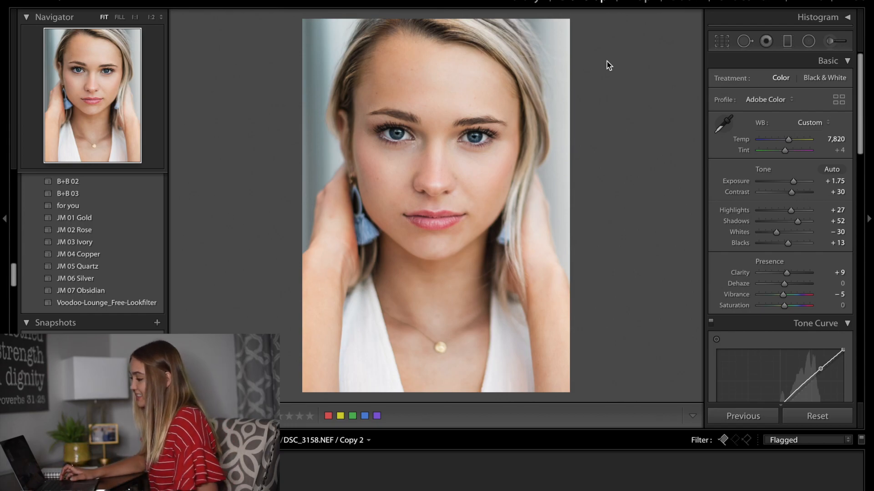
{"action": "key", "text": "backslash"}
{"action": "key", "text": "backslash"}
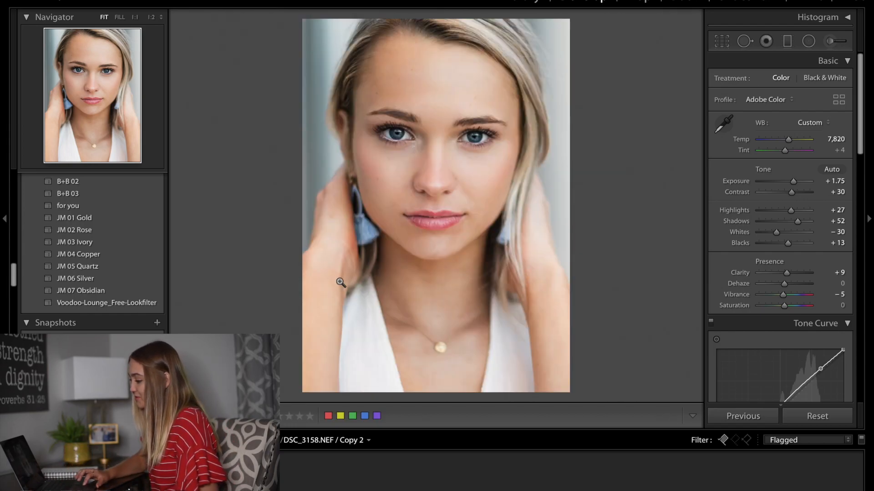
{"action": "key", "text": "backslash"}
{"action": "key", "text": "y"}
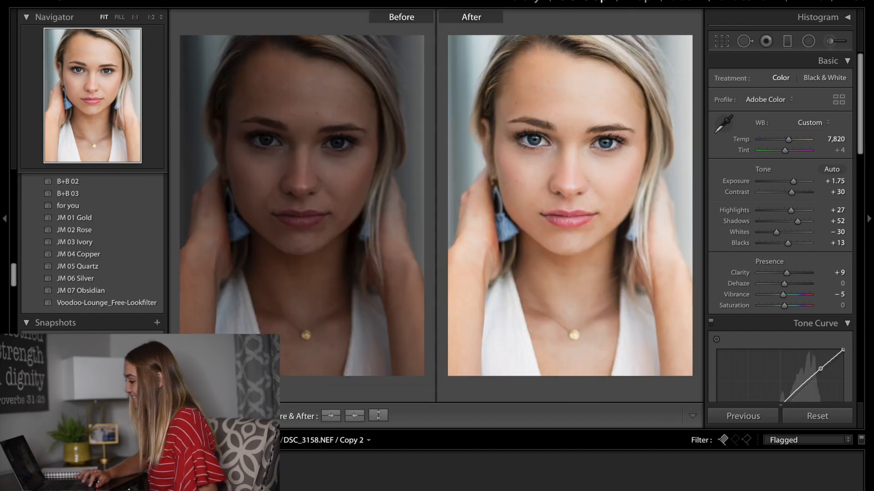